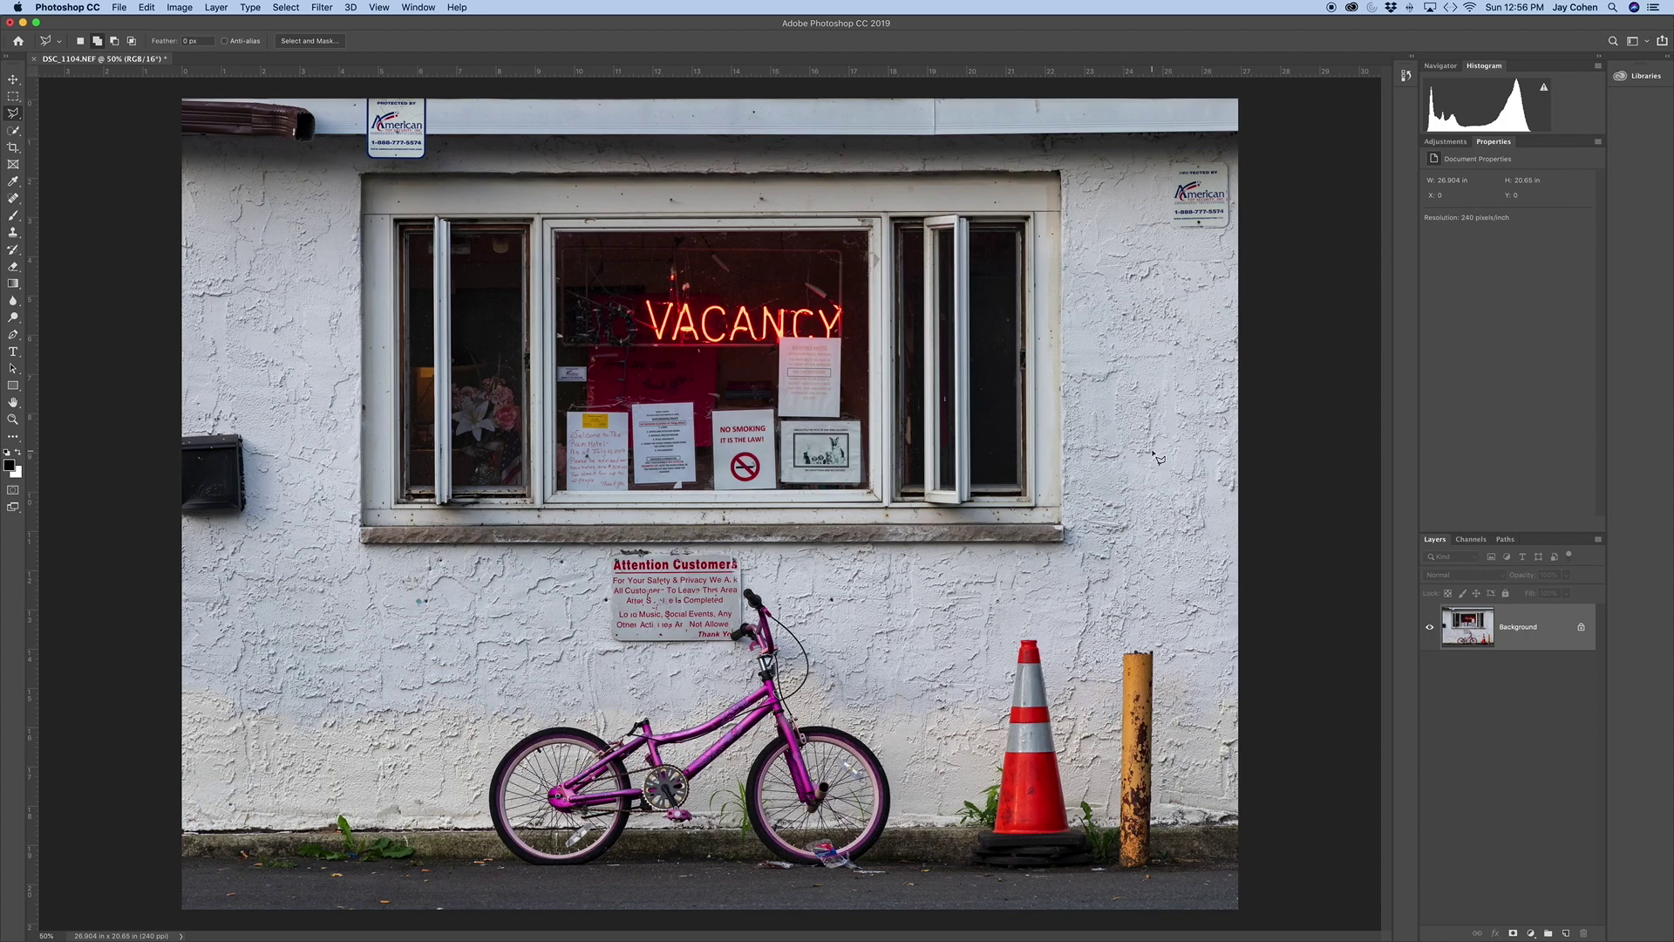
key(ctrl+j)
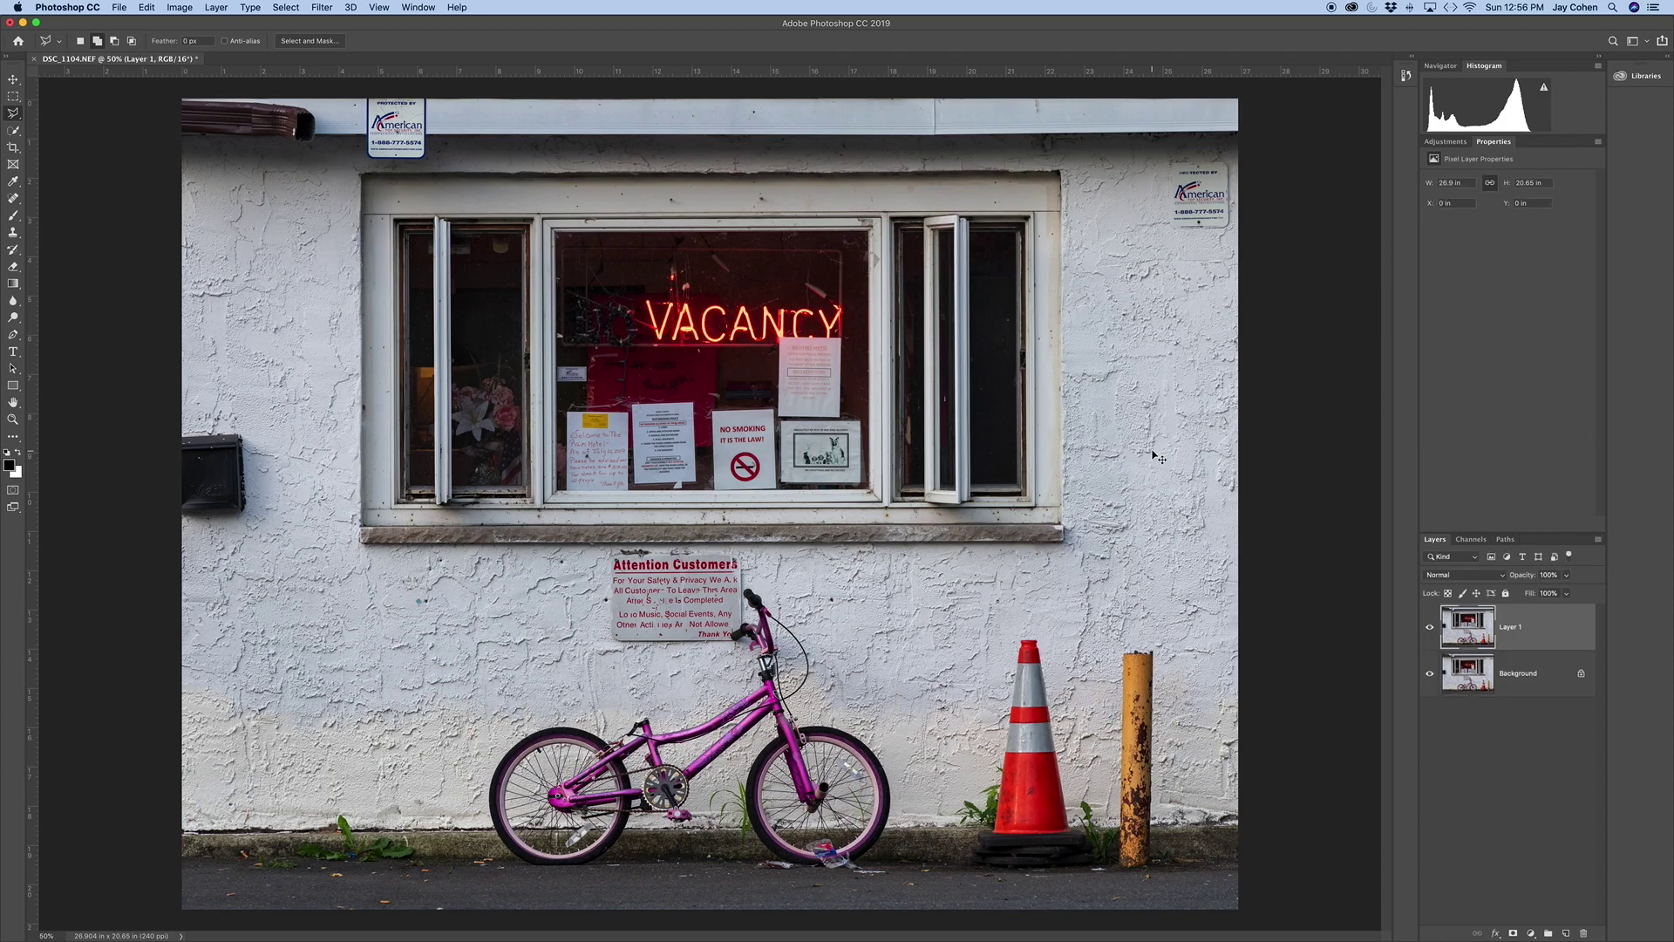
right_click(1519, 621)
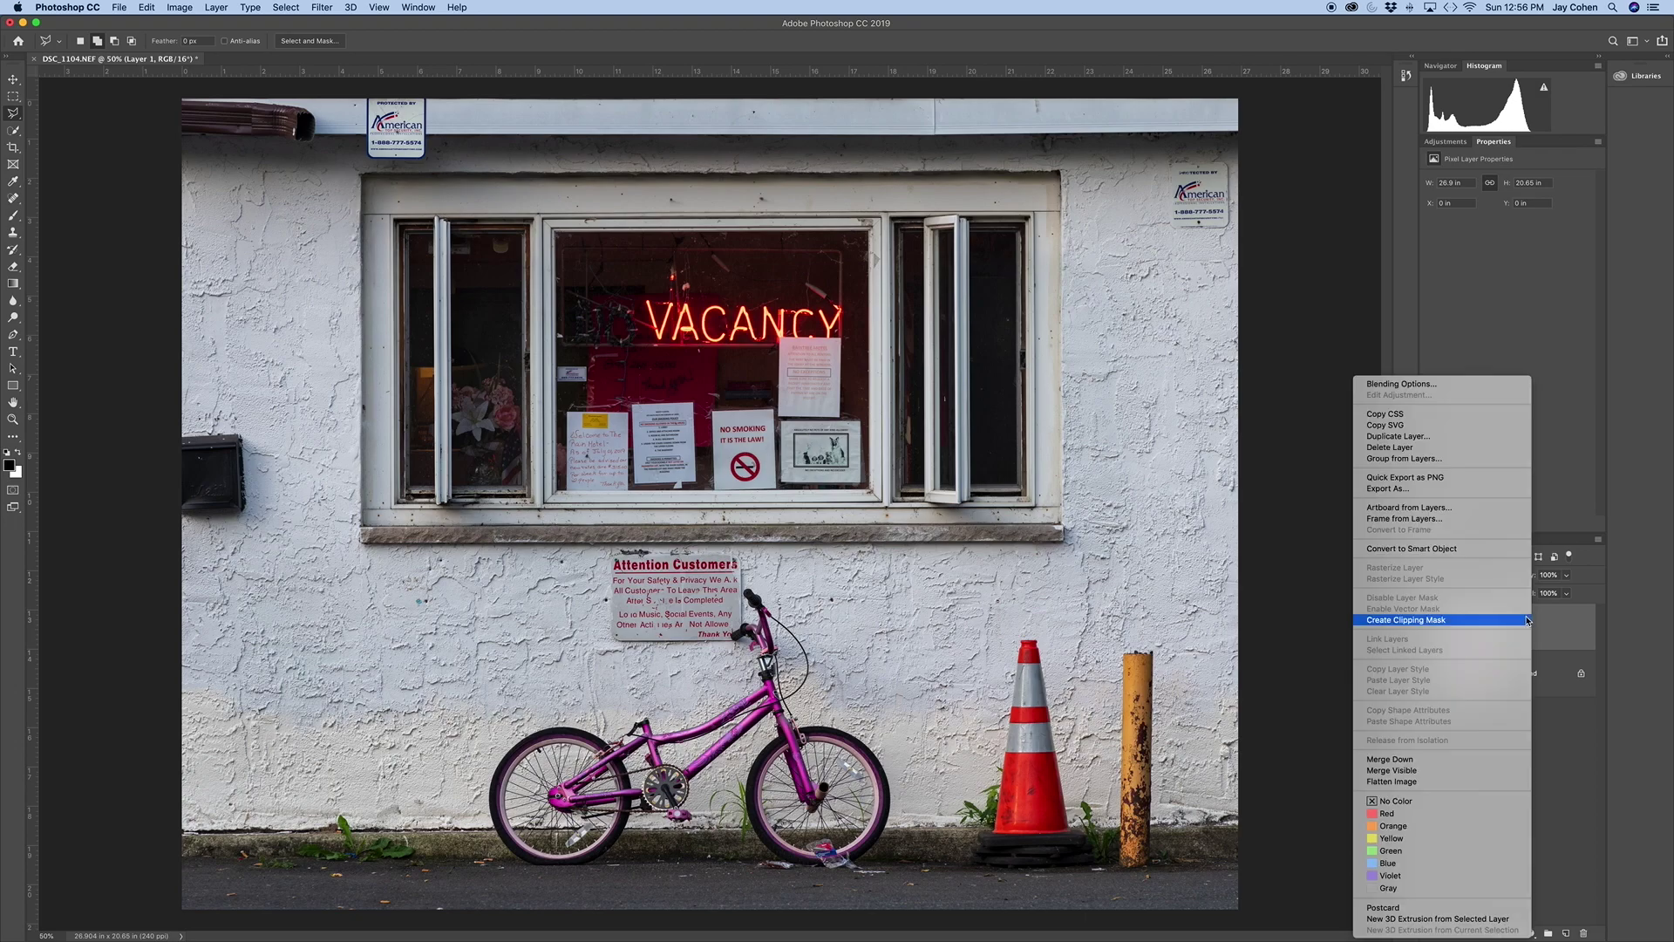
click(1397, 436)
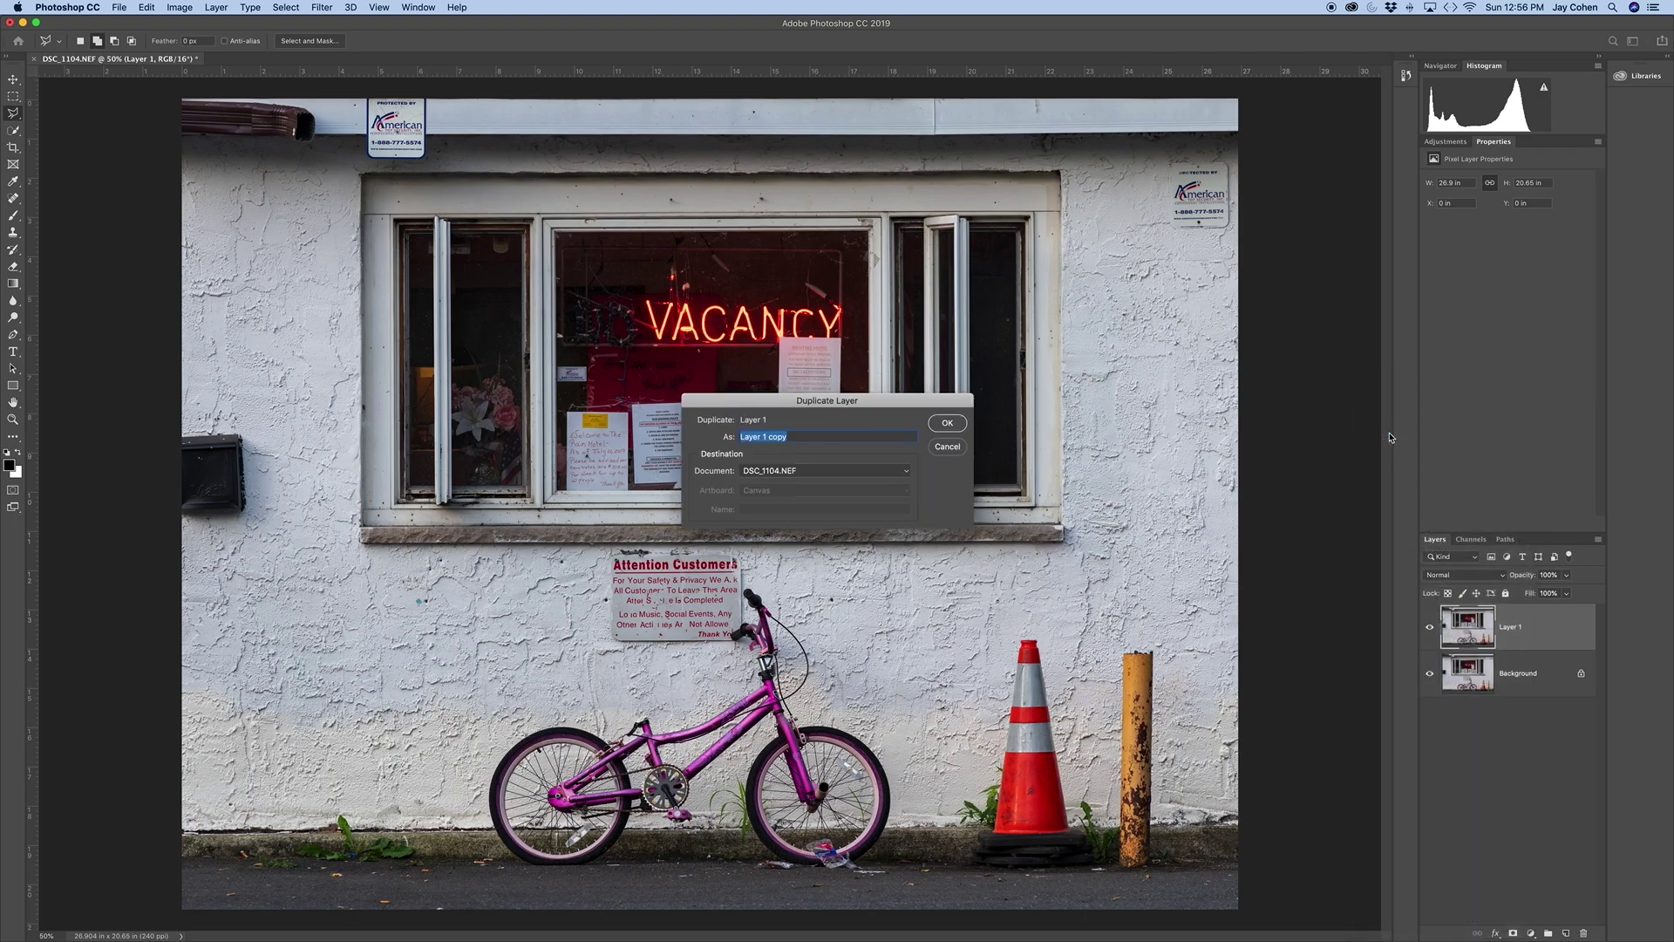
click(940, 448)
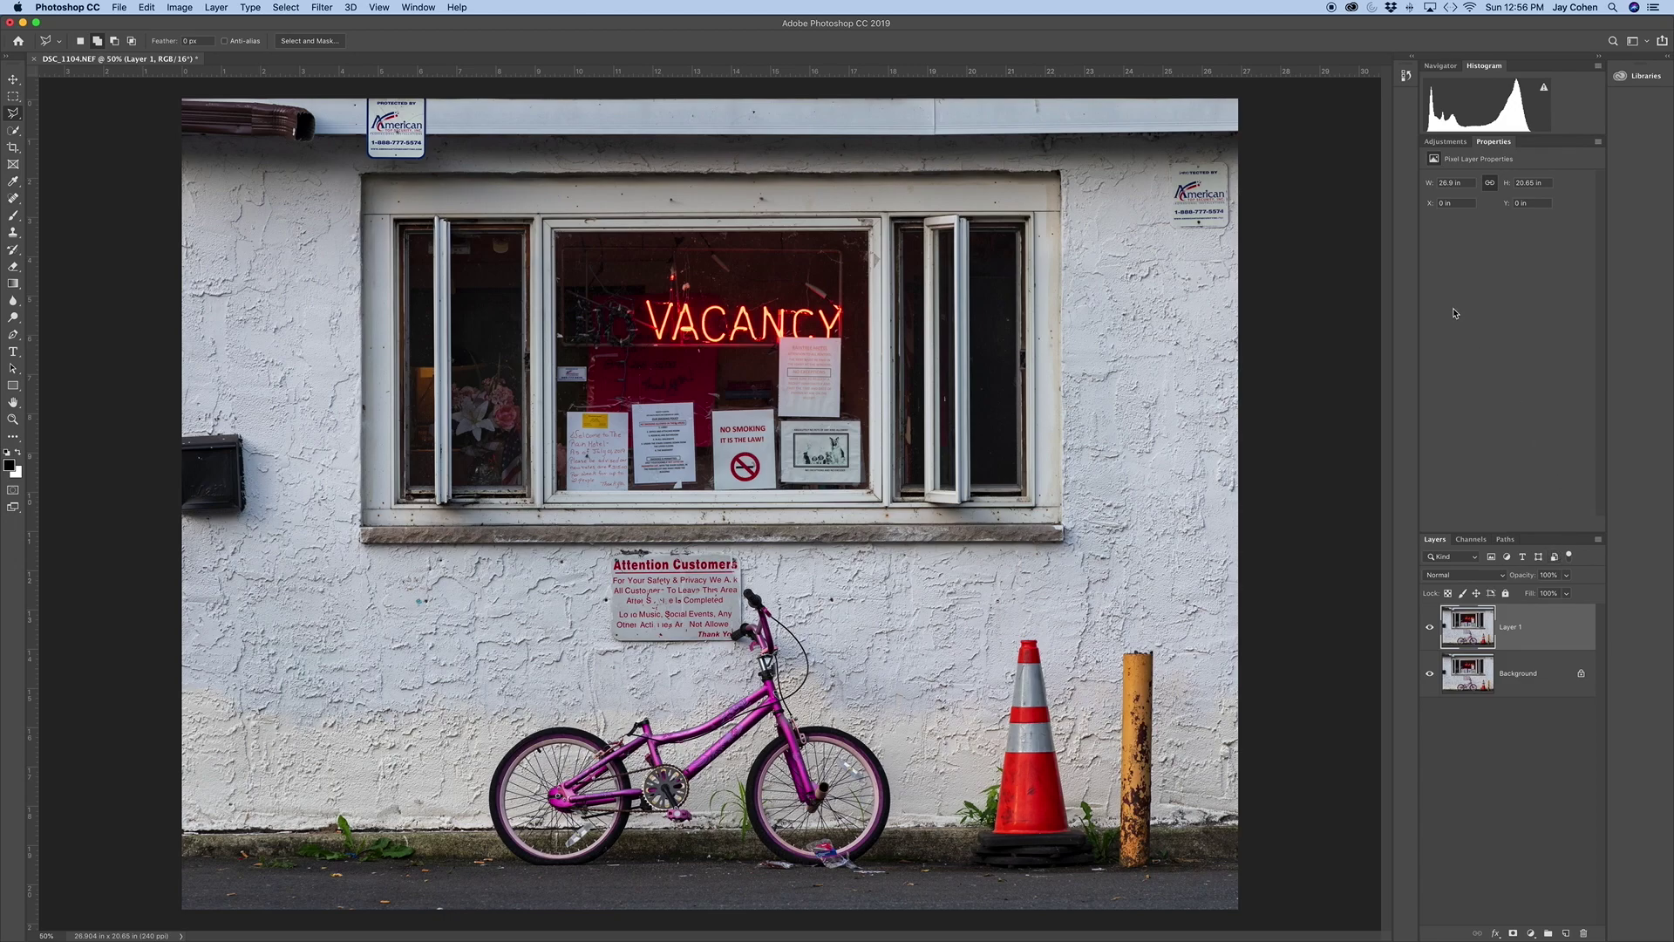
Step: Add a Curves 1 layer that lifts the black point and drops white output to 225, comparing before/after
click(1446, 141)
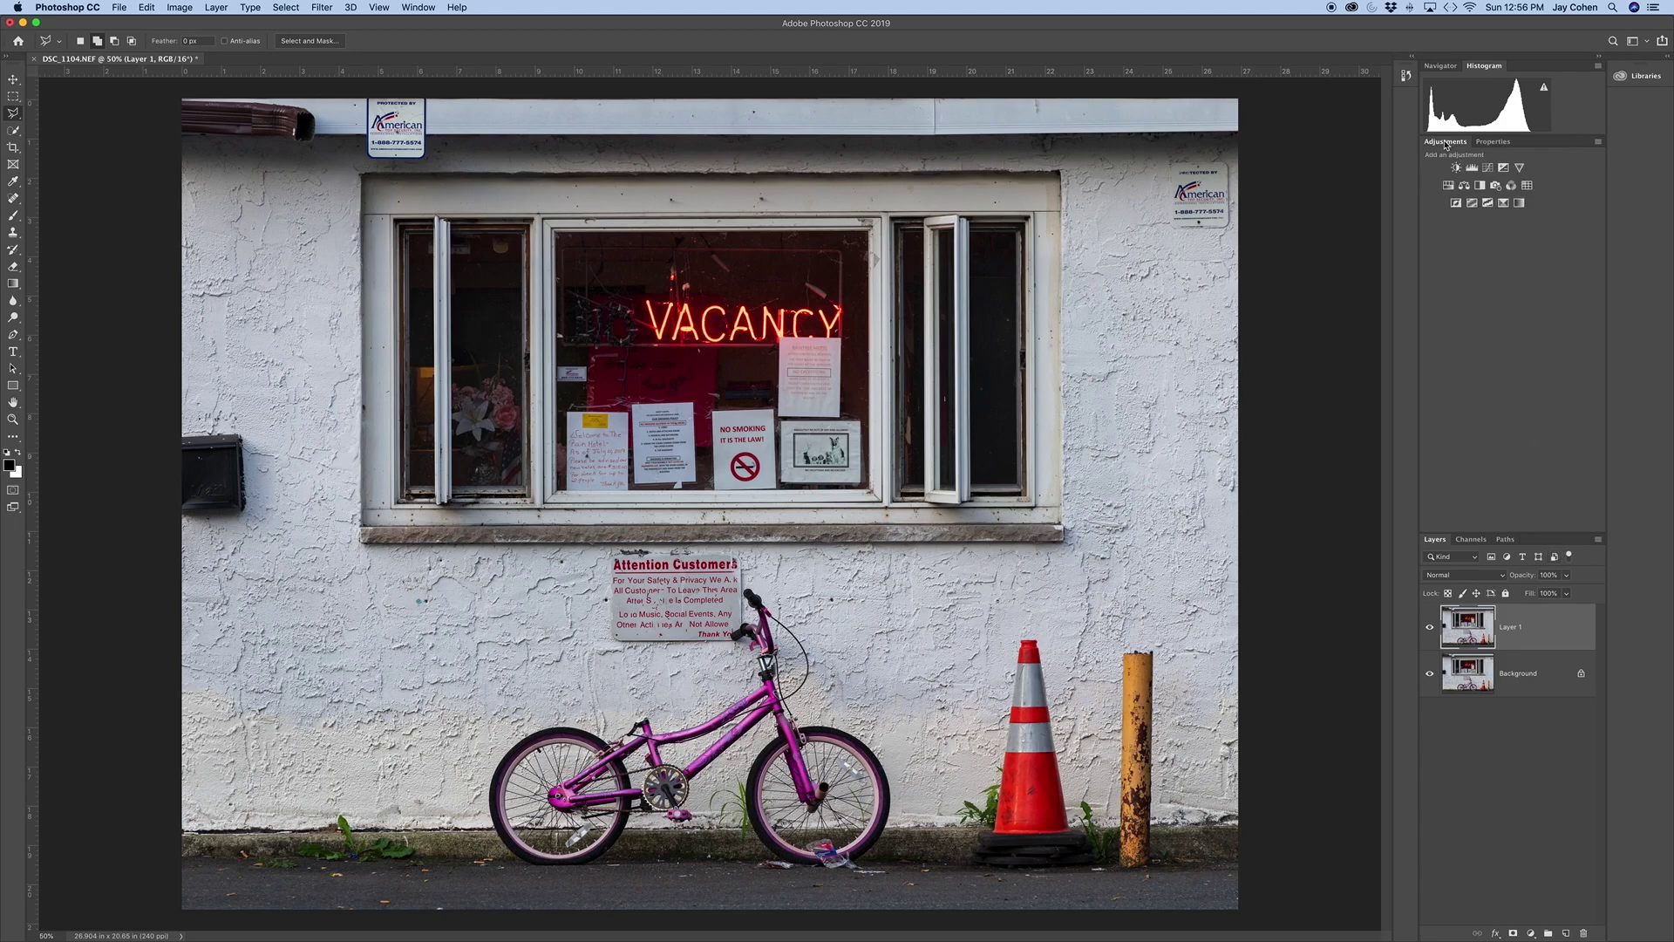
click(1490, 168)
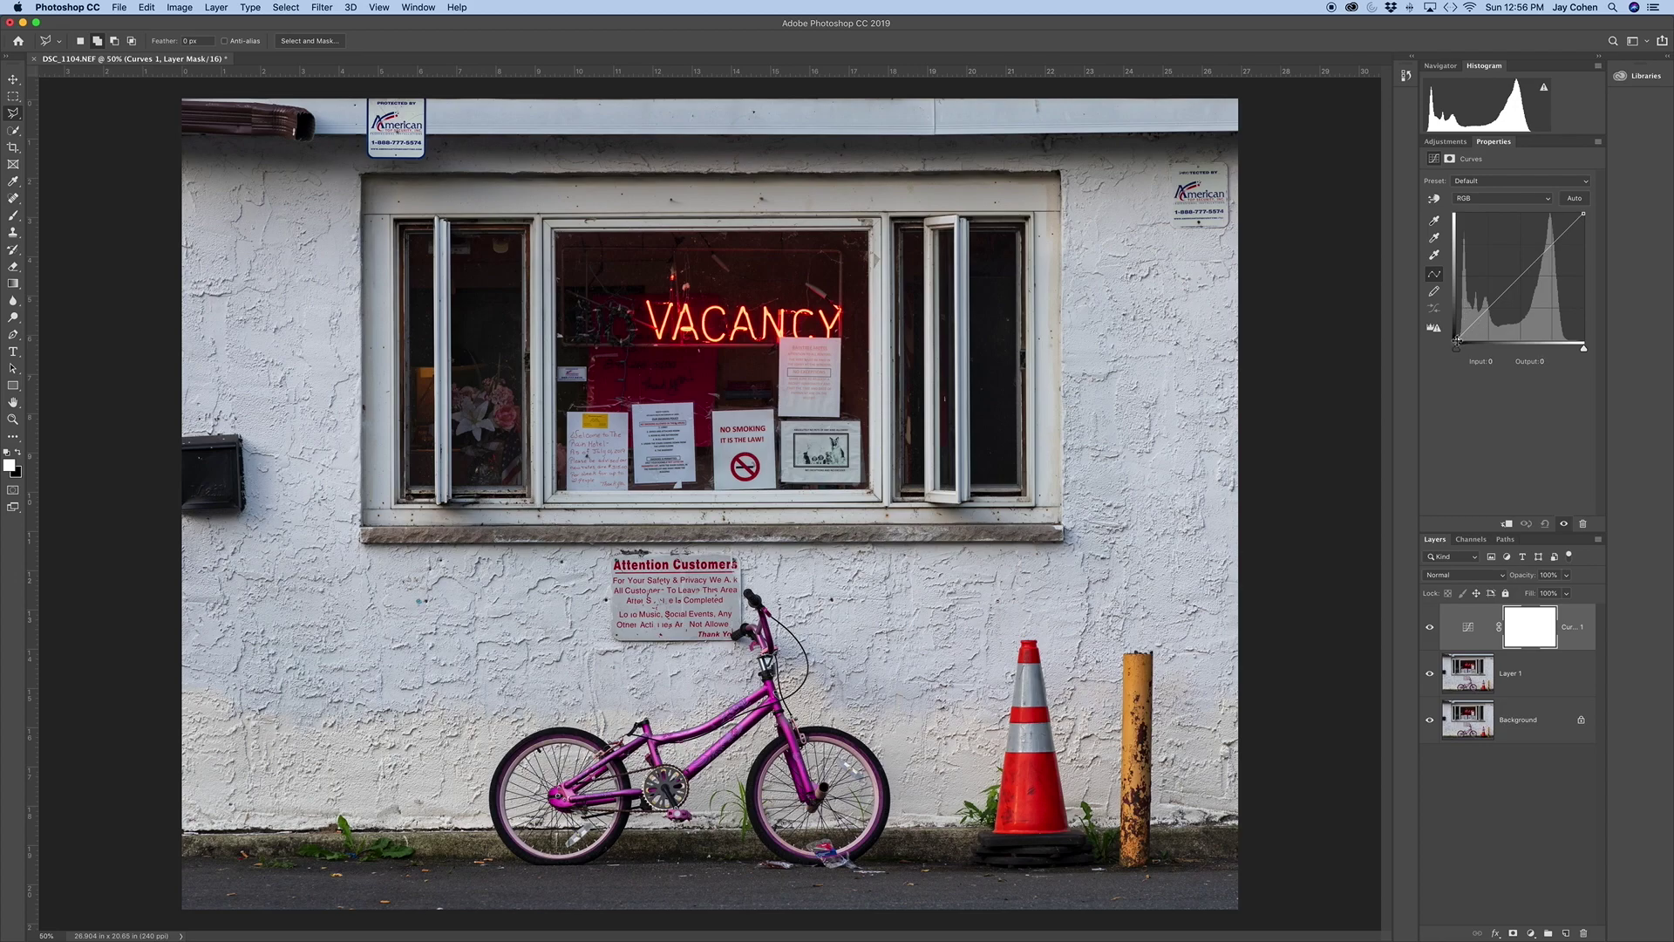
drag(1457, 340, 1457, 316)
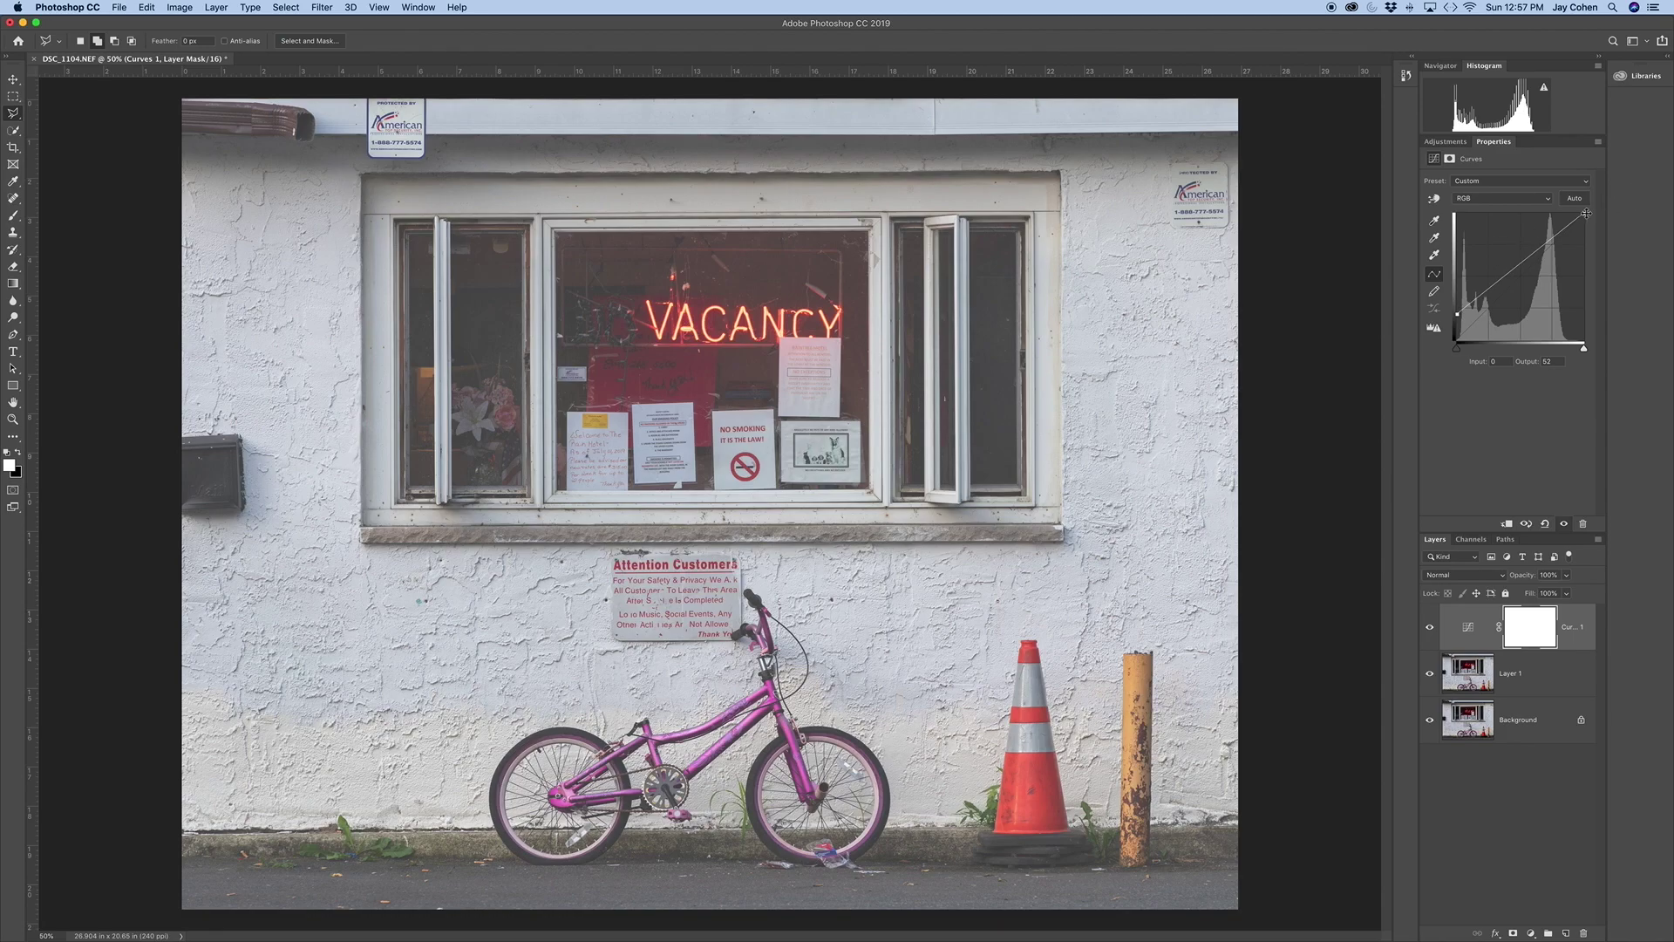
drag(1583, 213, 1585, 227)
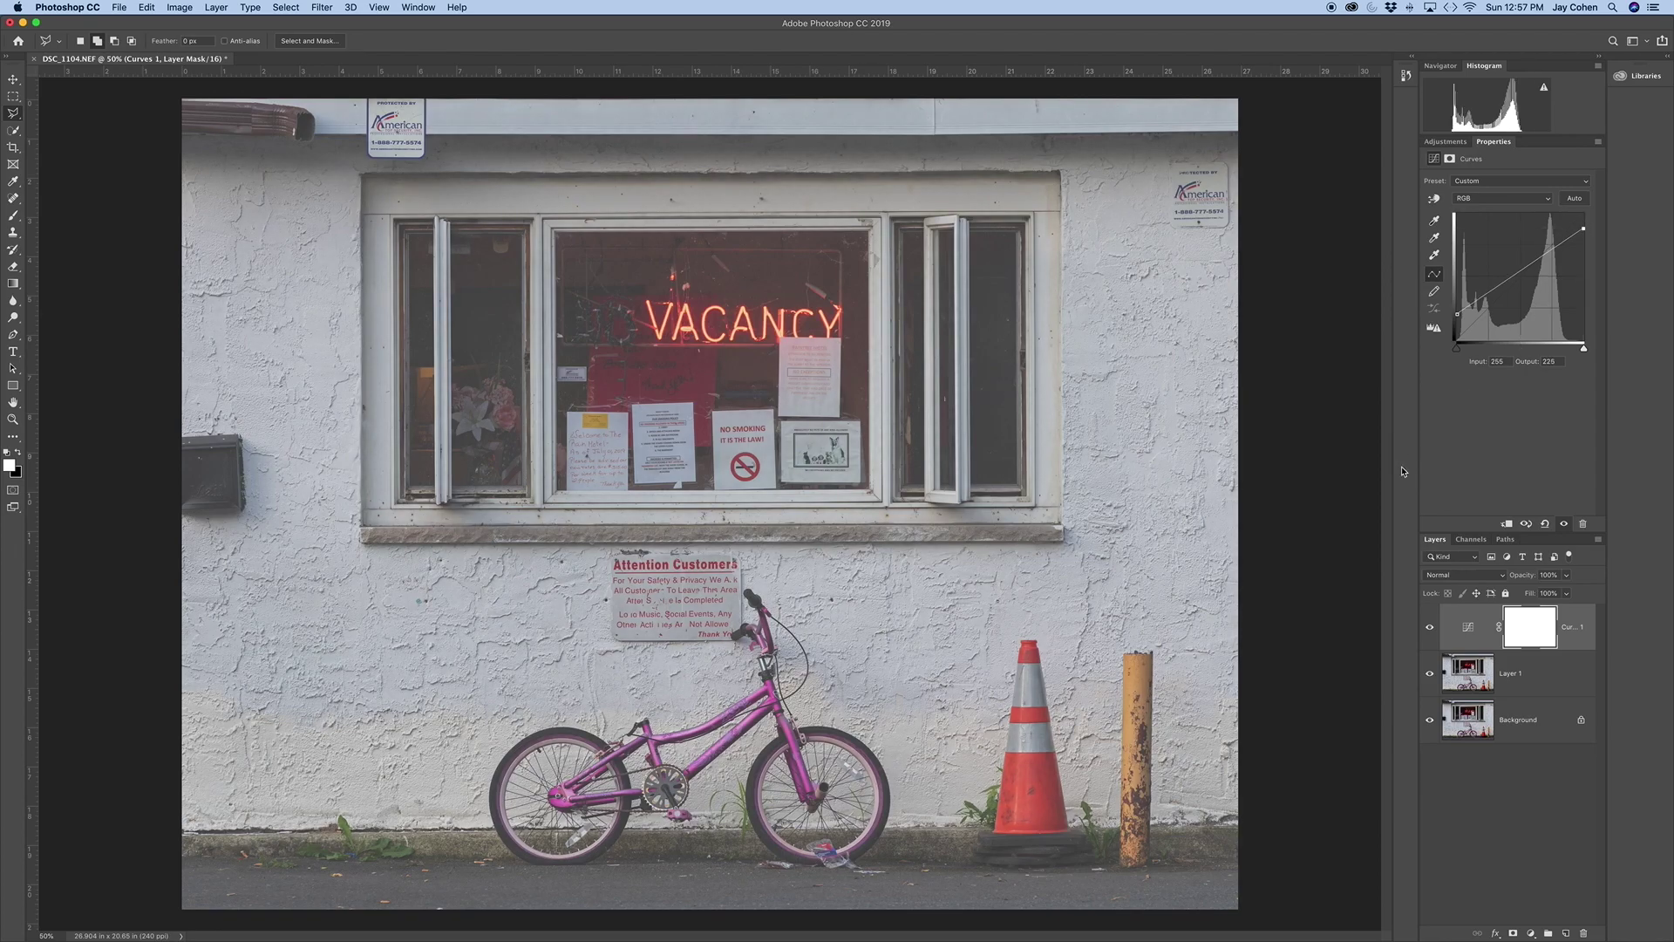
click(1430, 629)
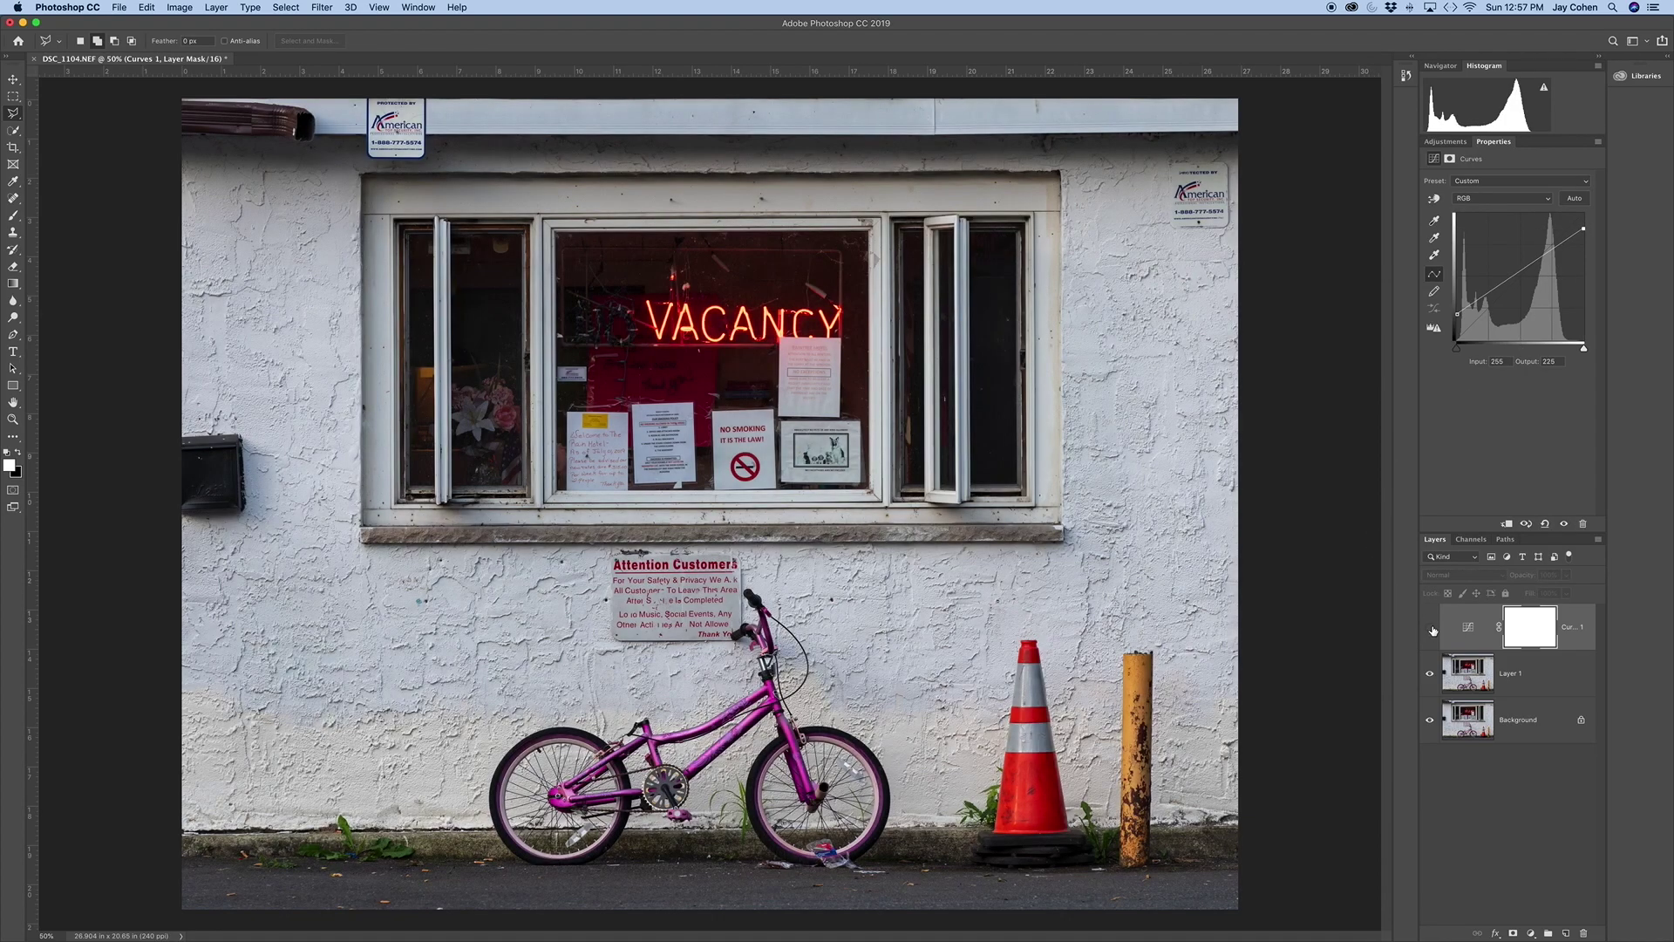
click(1431, 629)
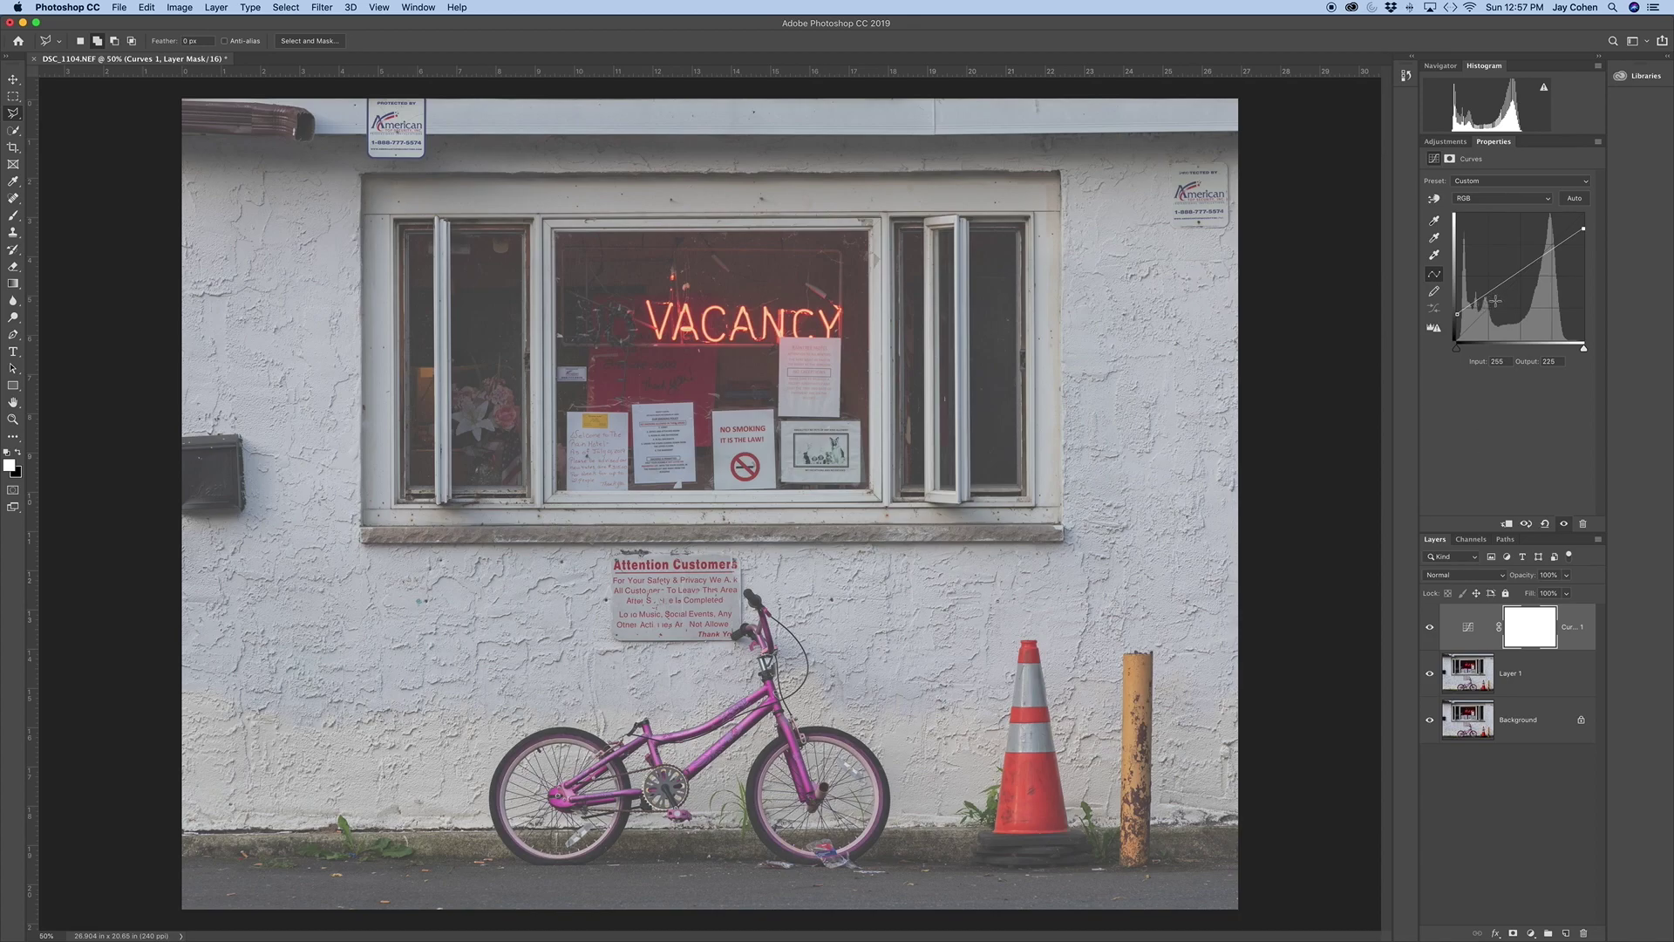
Step: Add a Curves 2 layer and pull its Blue curve down (input 149, output 106)
click(1443, 142)
click(1490, 169)
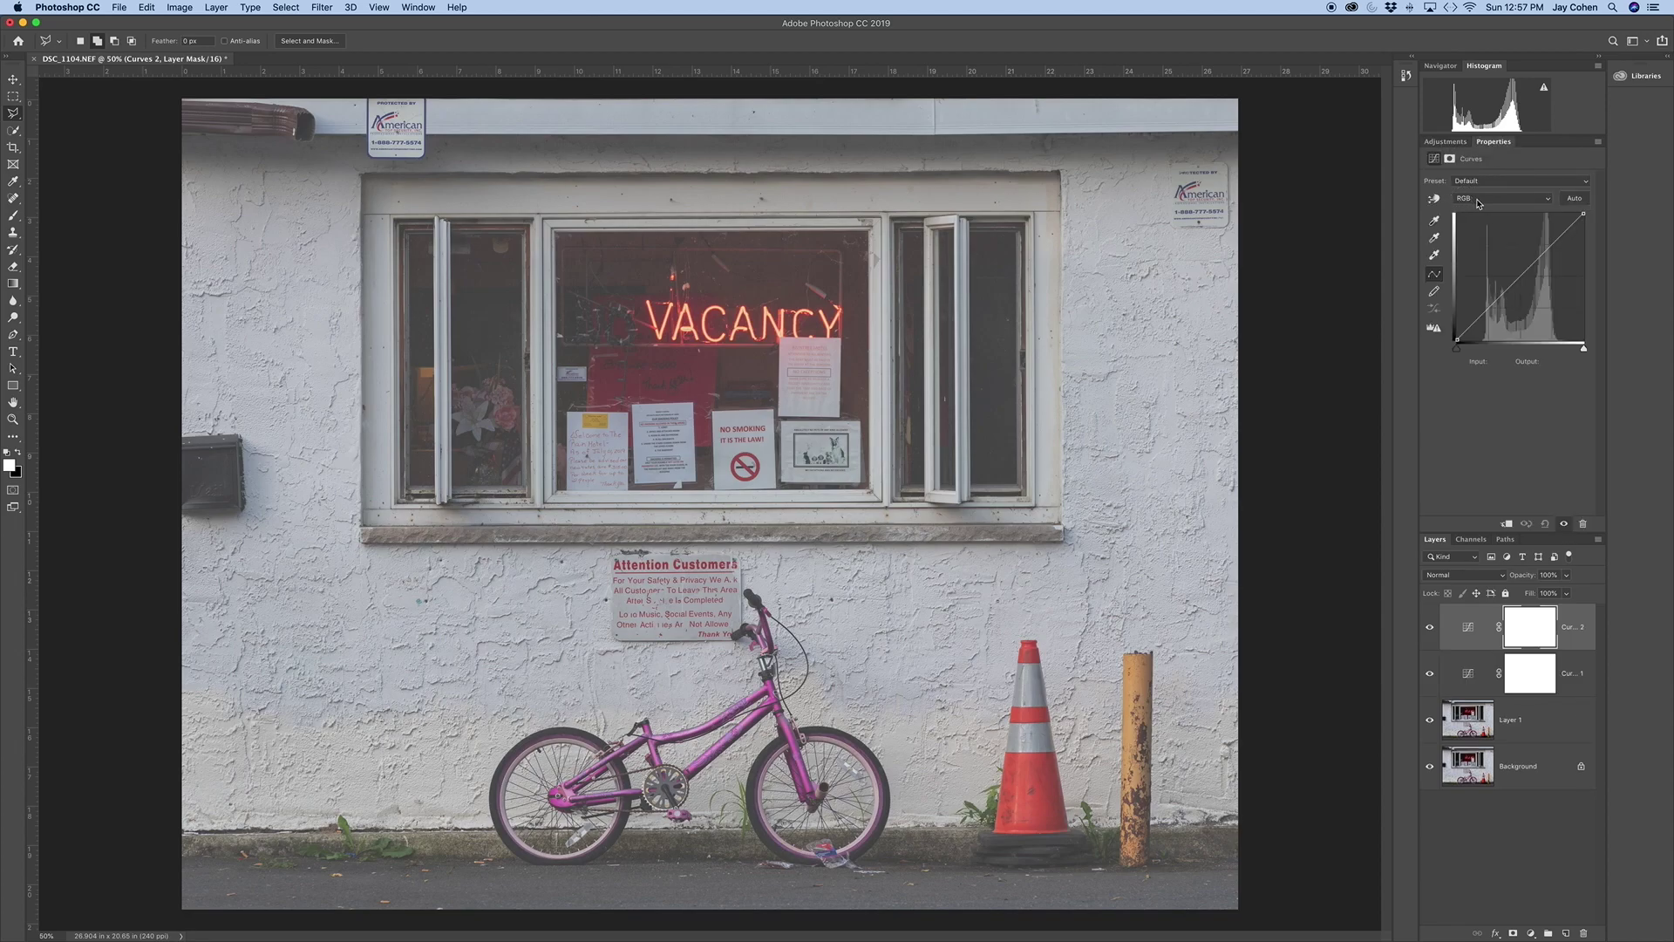
click(1479, 201)
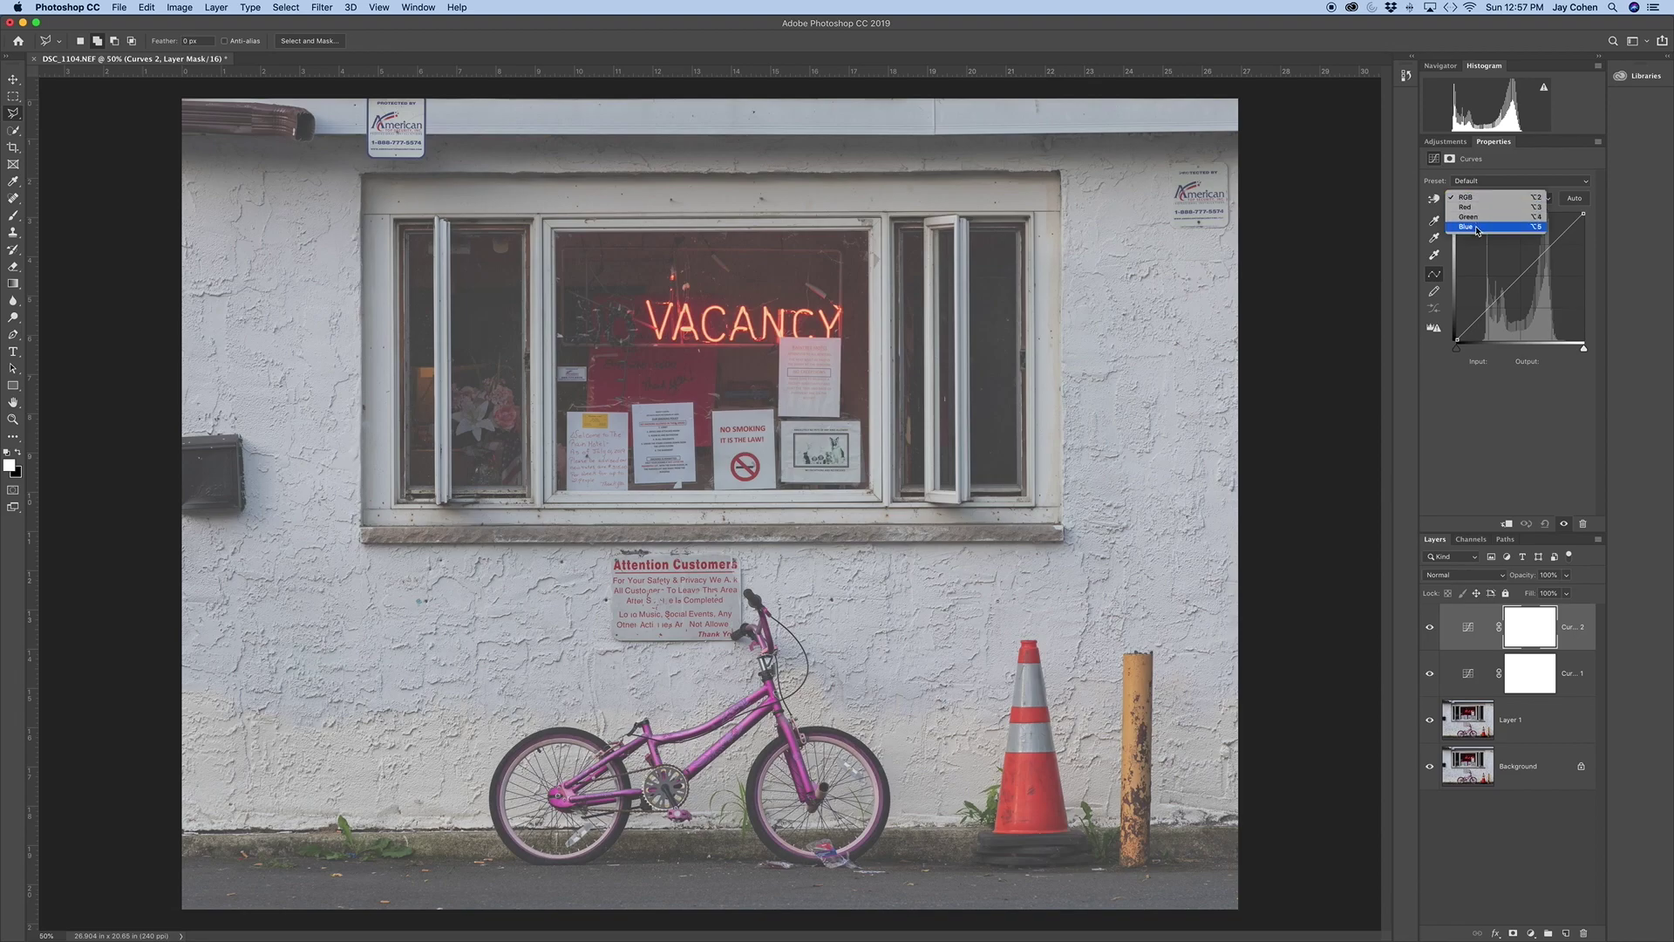
click(1479, 231)
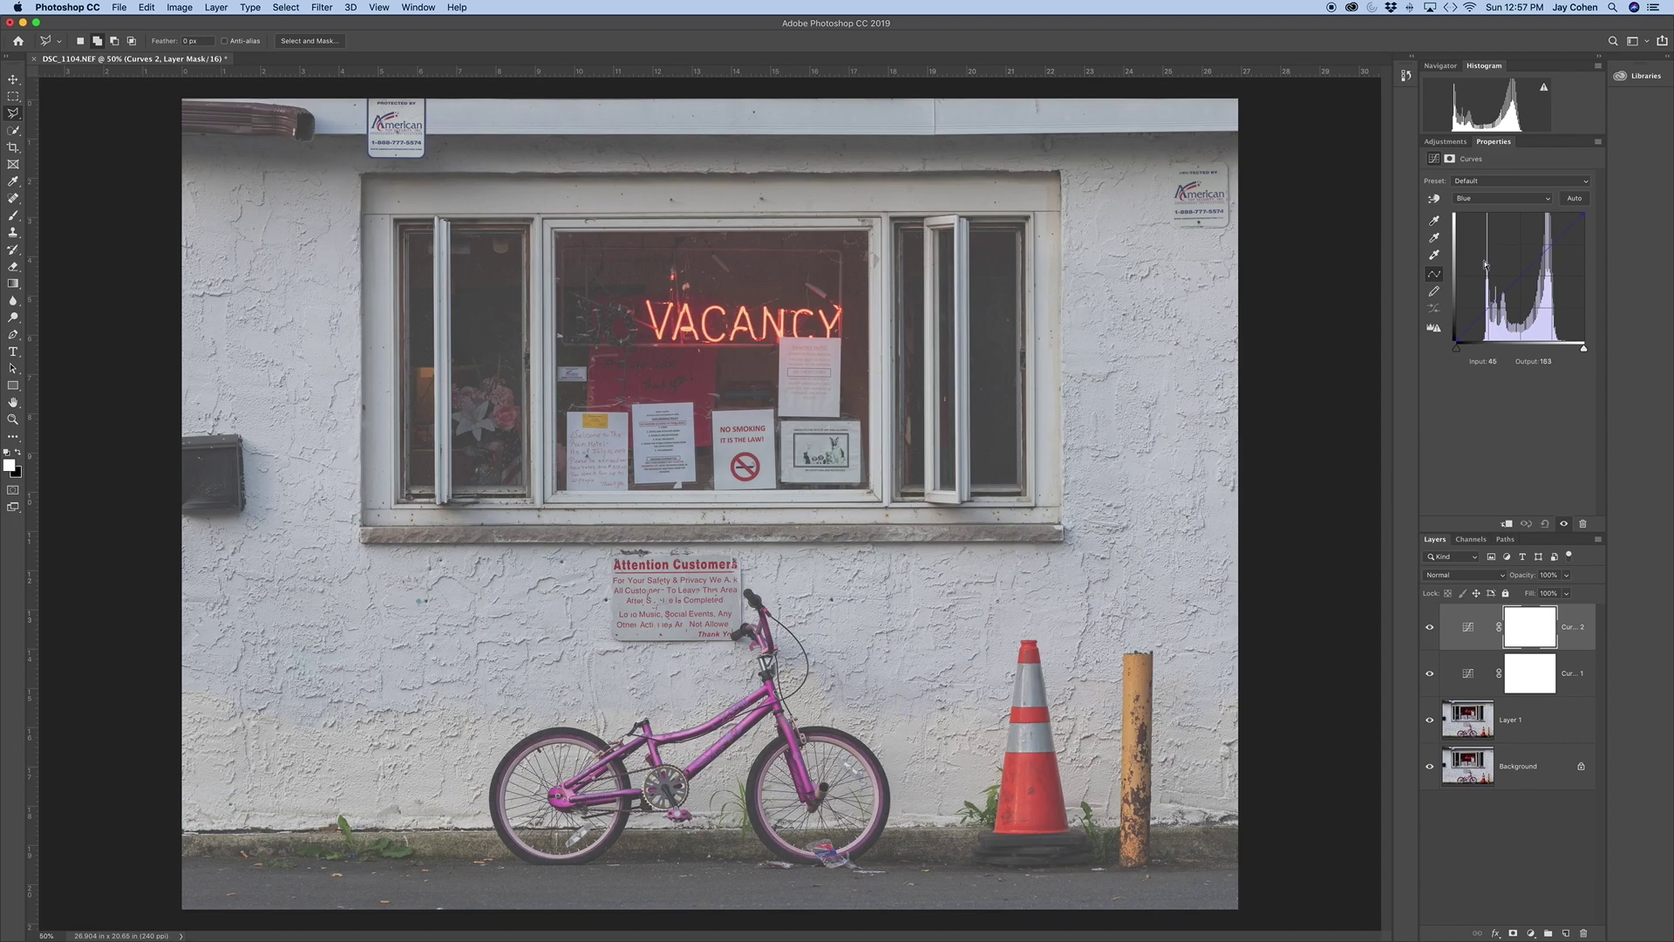
drag(1517, 281, 1530, 286)
Step: In Curves 2, raise the Red curve slightly and lower Green (input 122, output 115)
click(1504, 199)
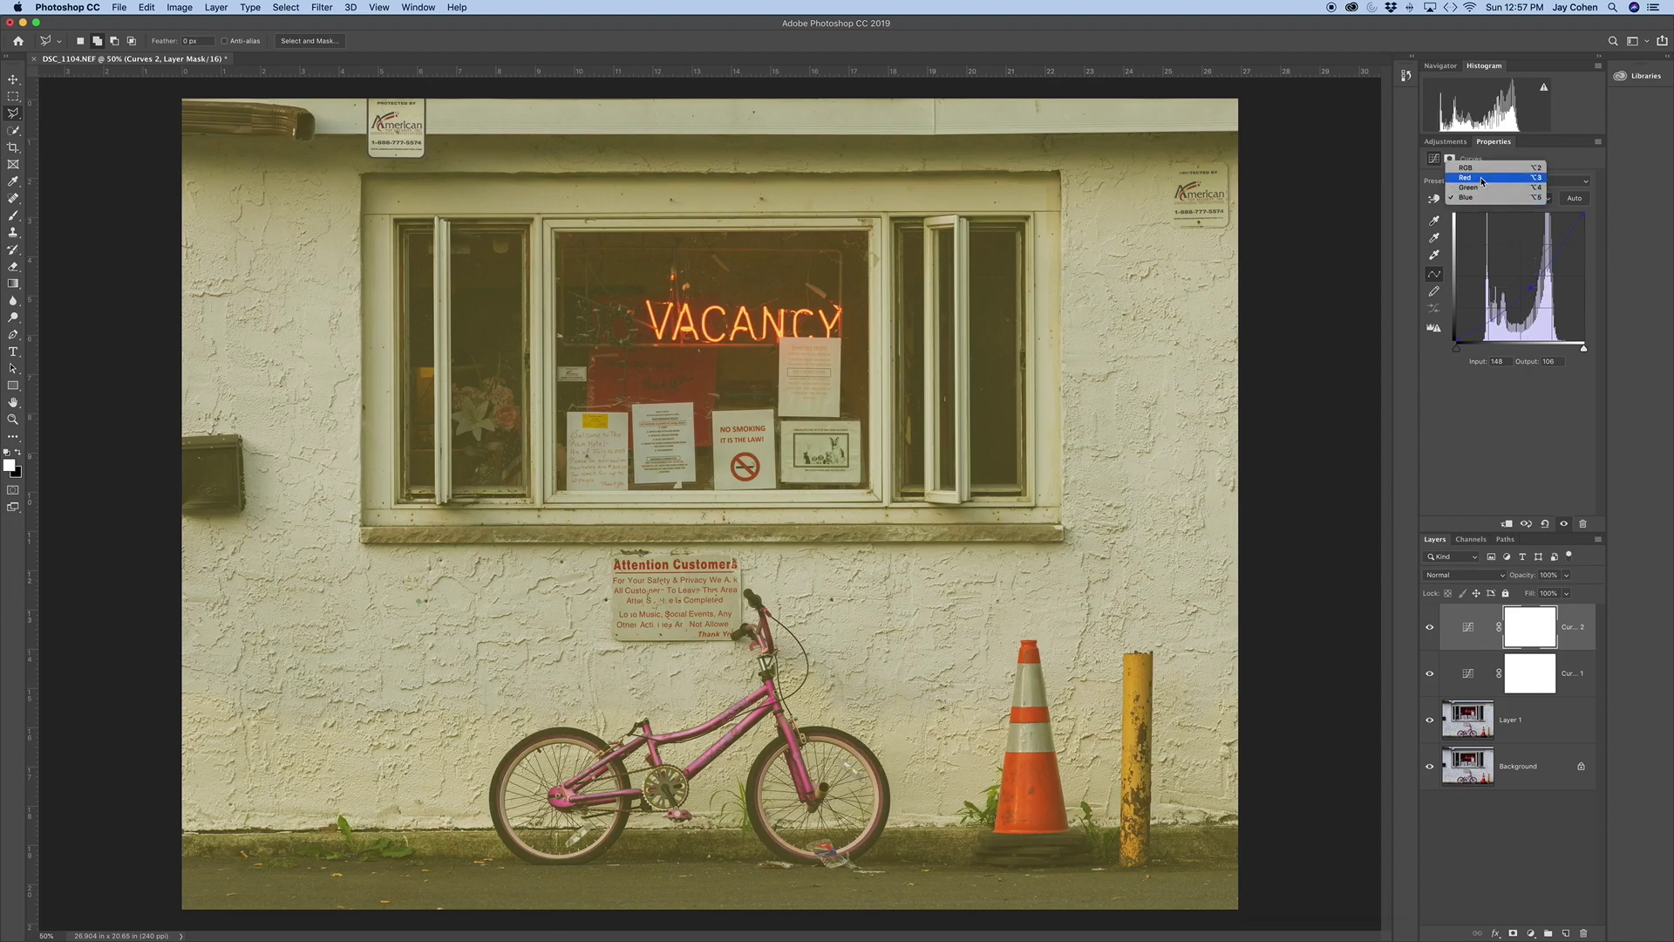
click(1483, 181)
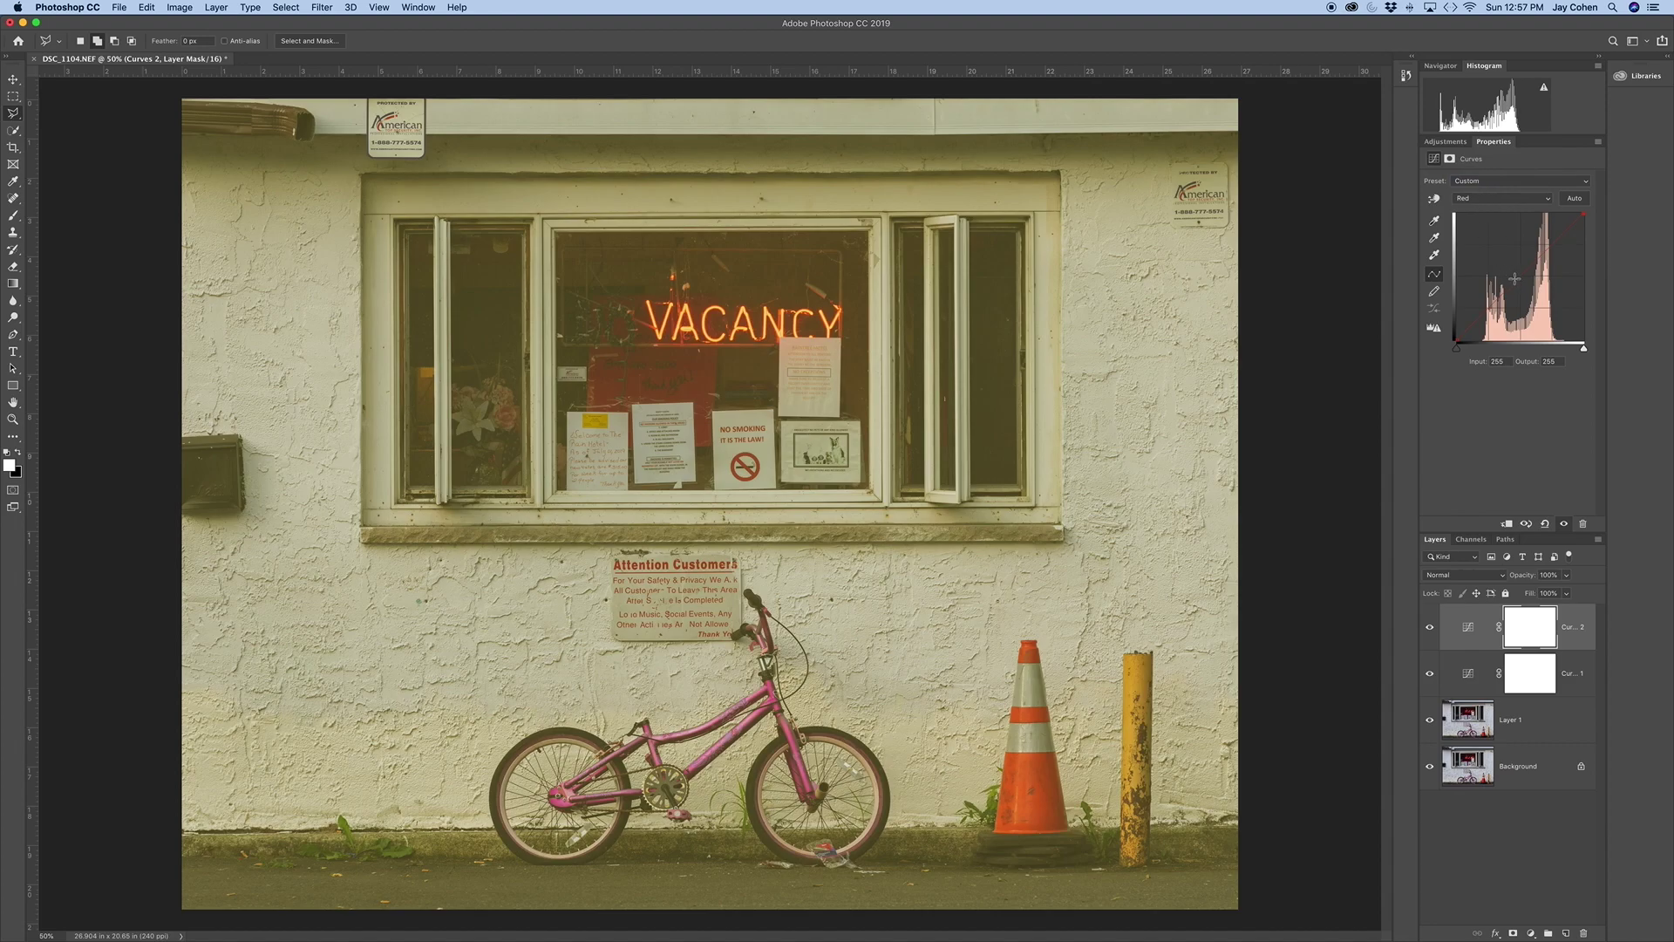
drag(1516, 278, 1516, 276)
click(1481, 199)
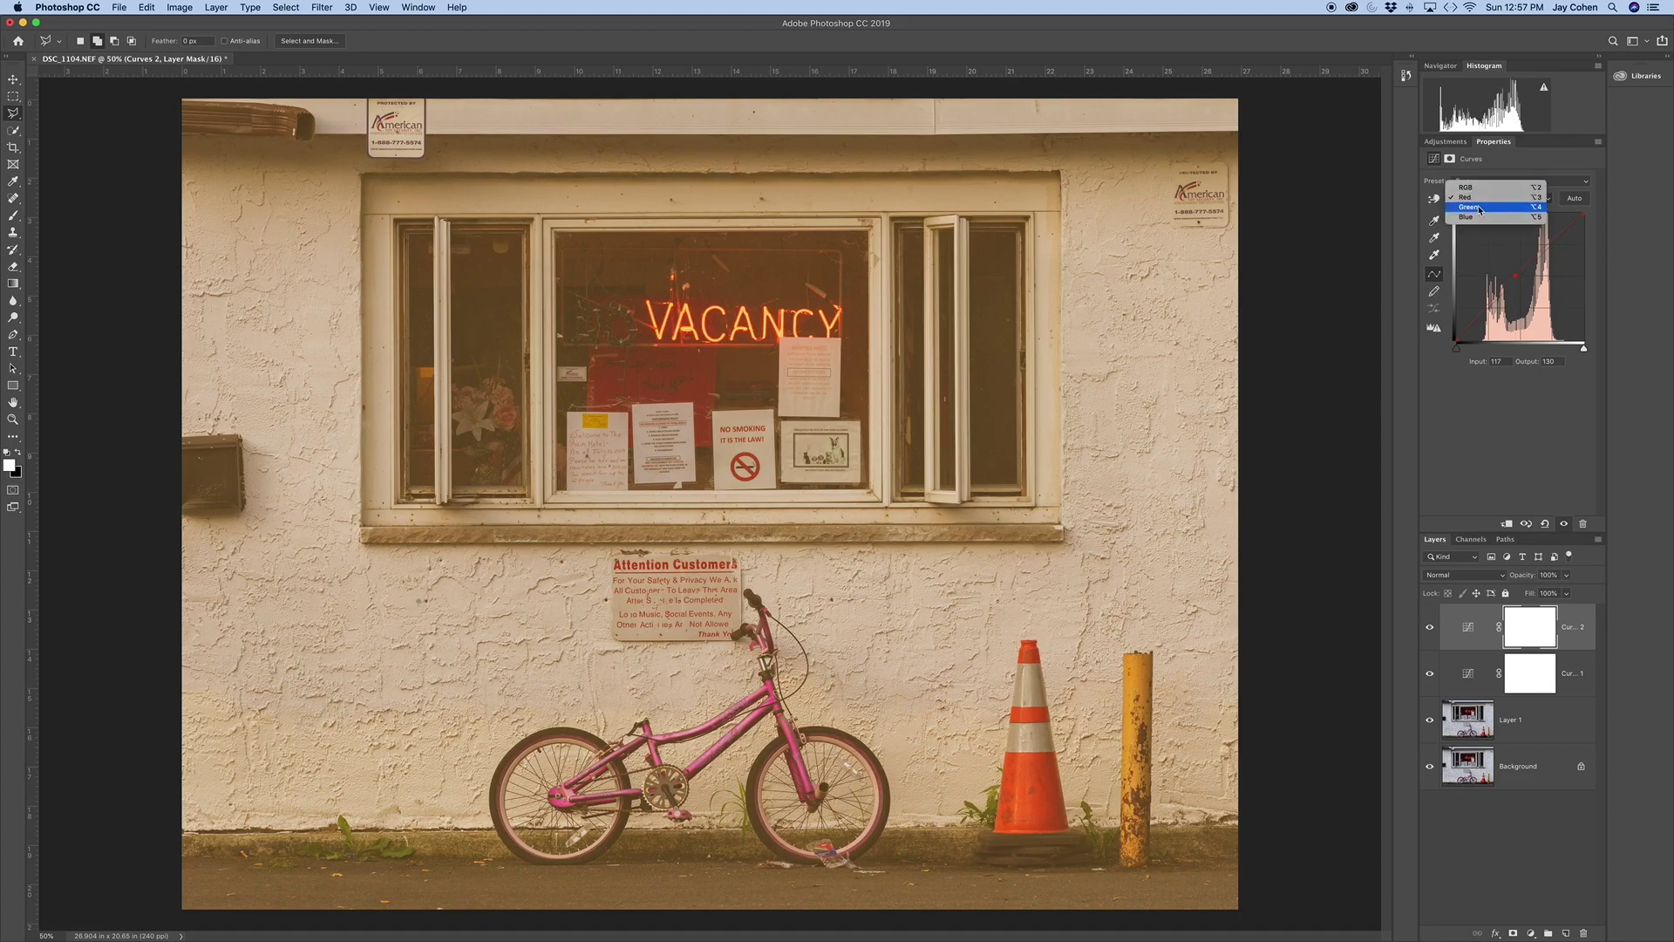
click(1479, 210)
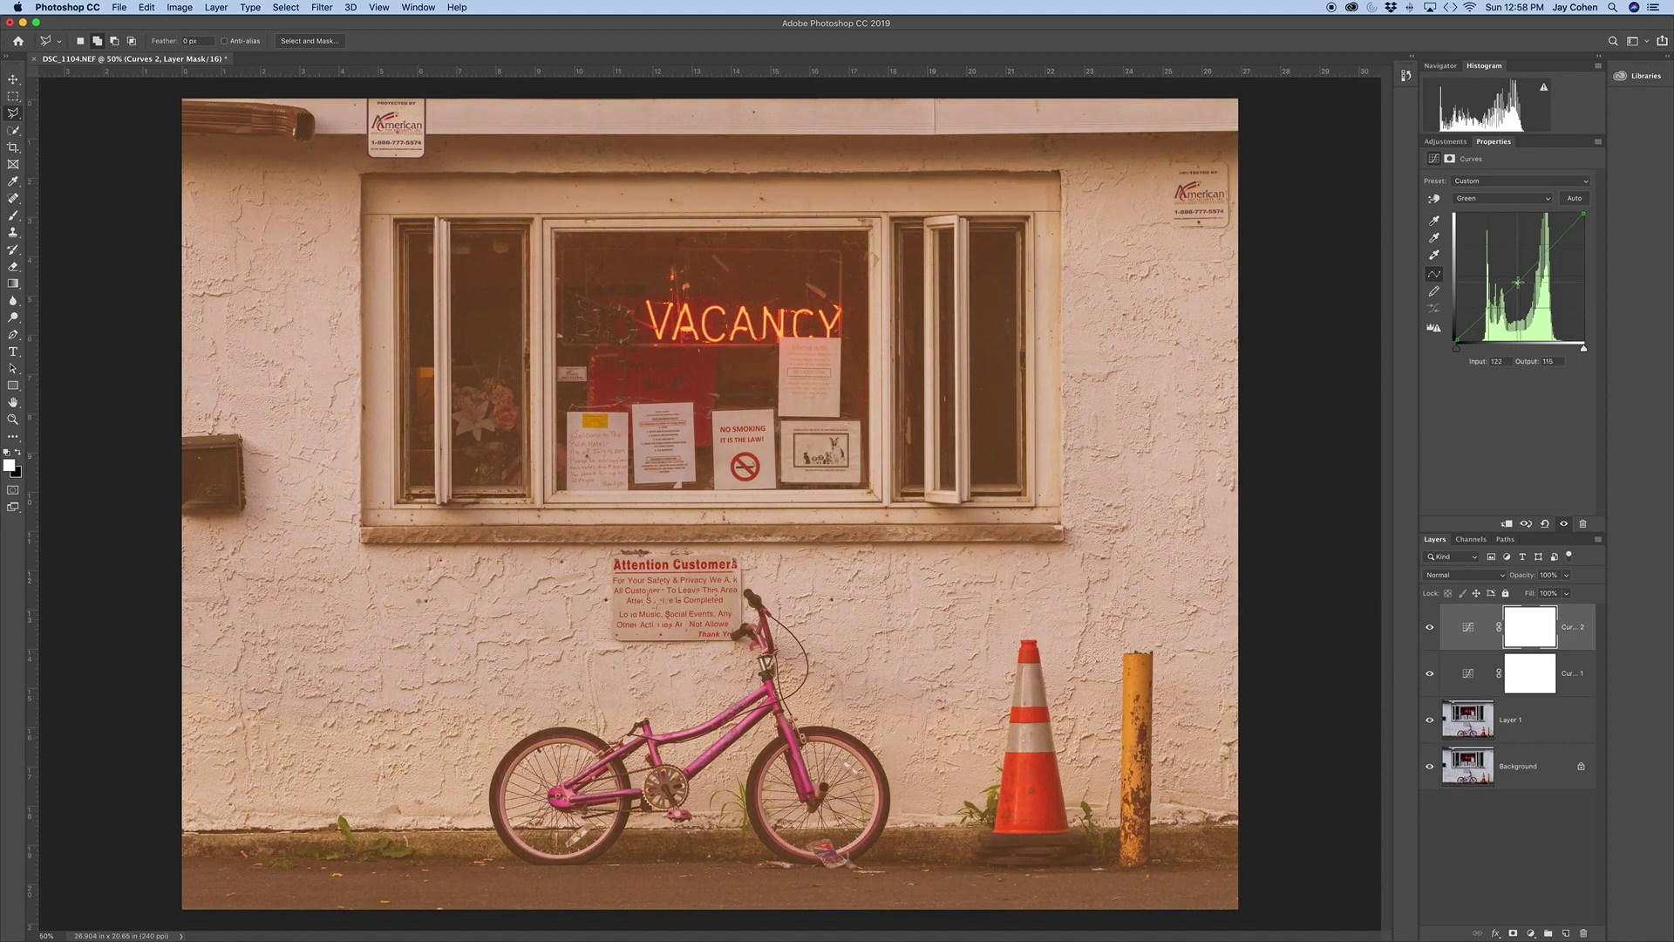
Step: Compare Curves 2 on and off, leave it hidden, and select Curves 1
click(1431, 628)
click(1431, 630)
click(1430, 630)
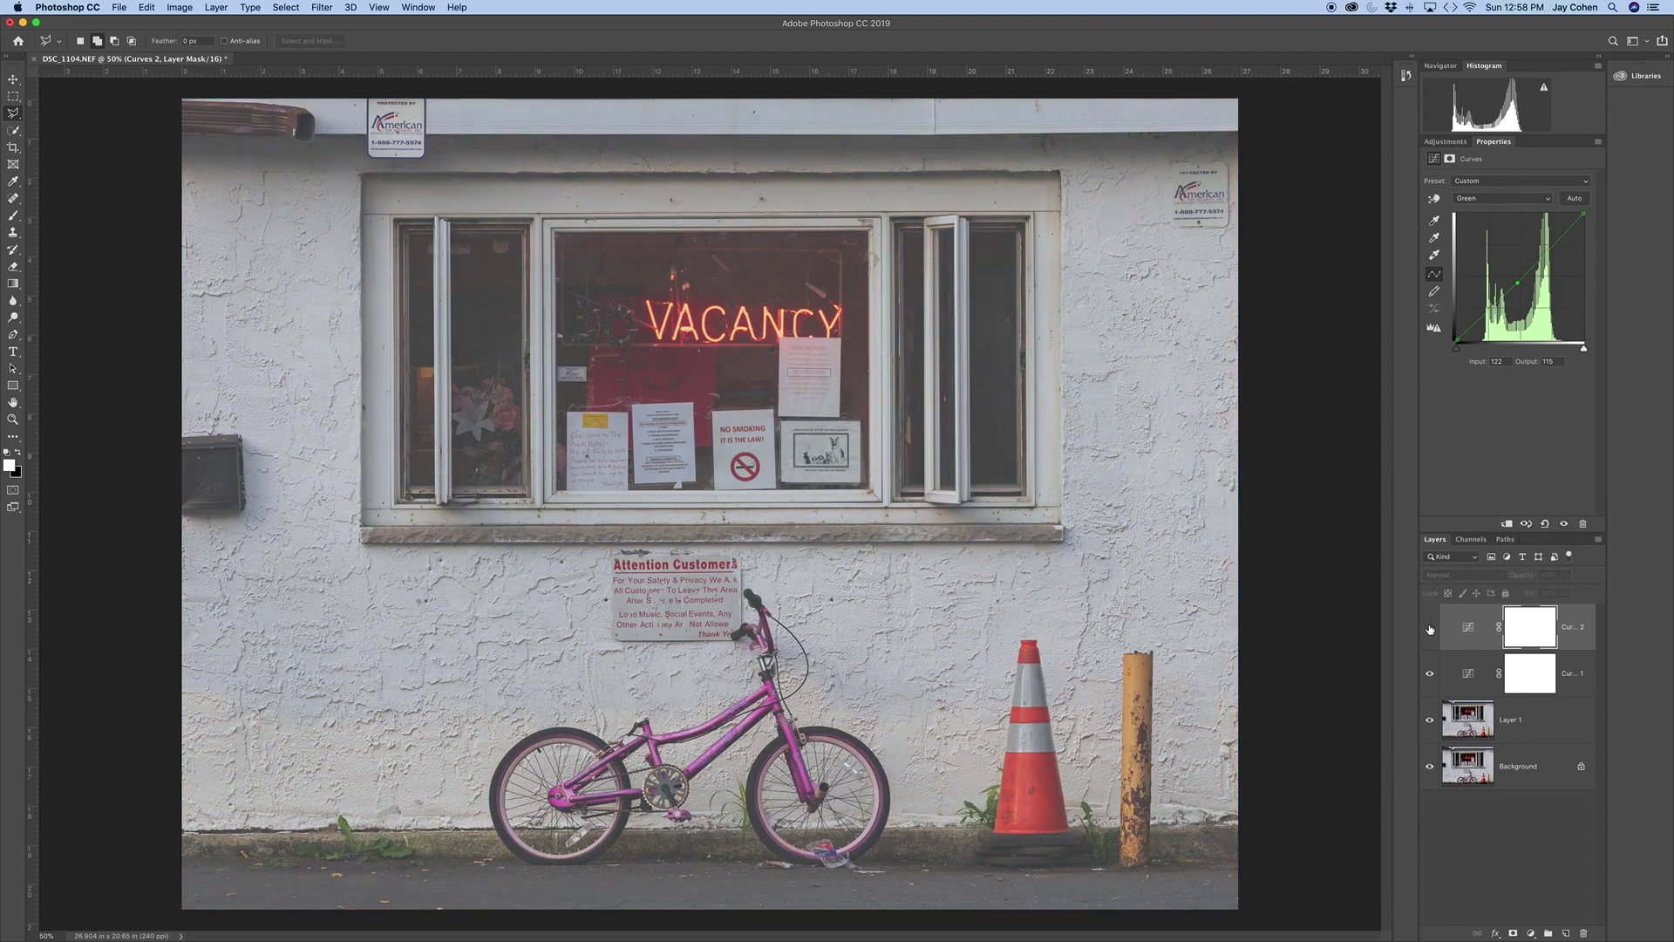
click(1571, 686)
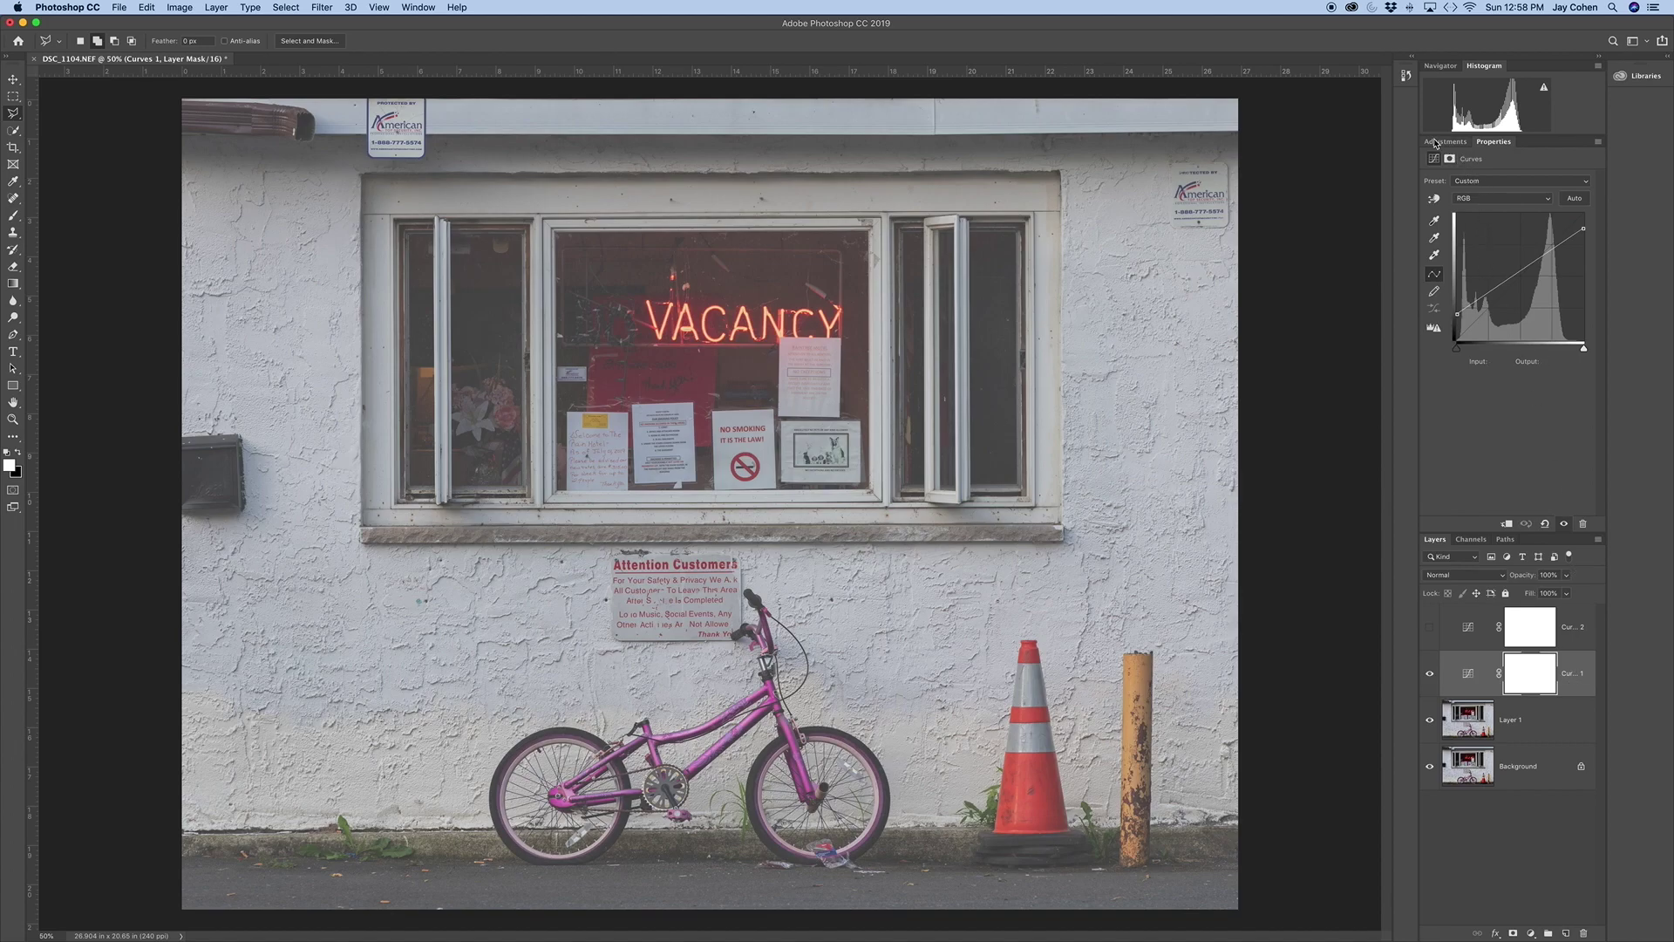
Step: Add an orange Solid Color fill layer (R 180, G 135, B 58) above Curves 1
click(1532, 934)
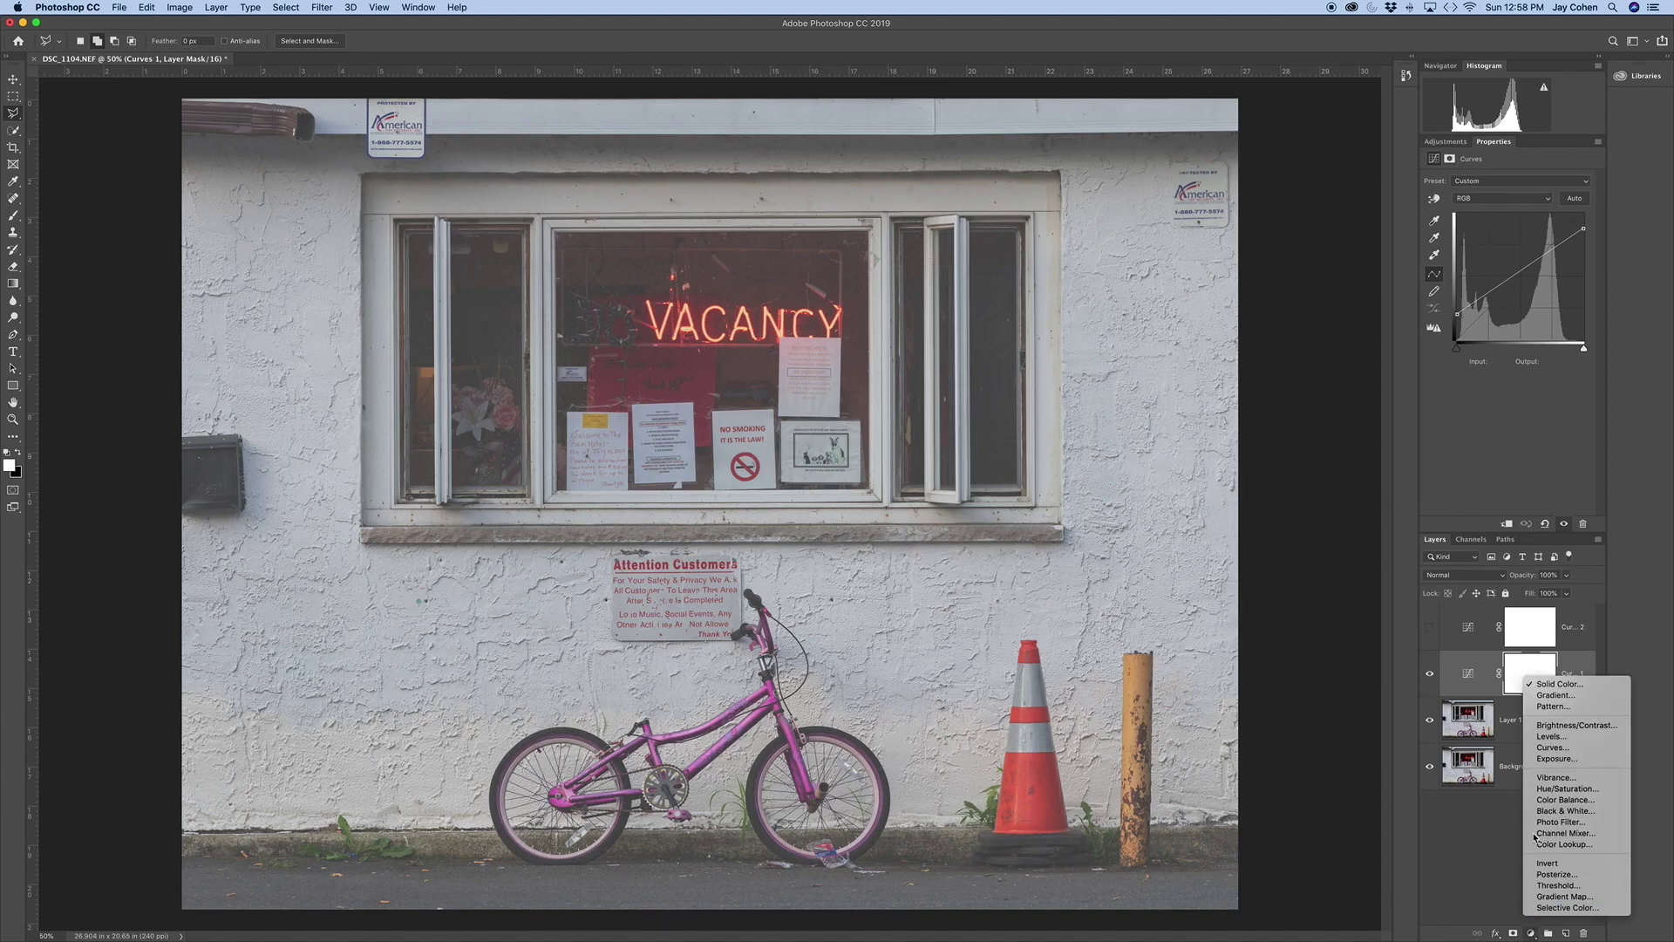
click(1554, 688)
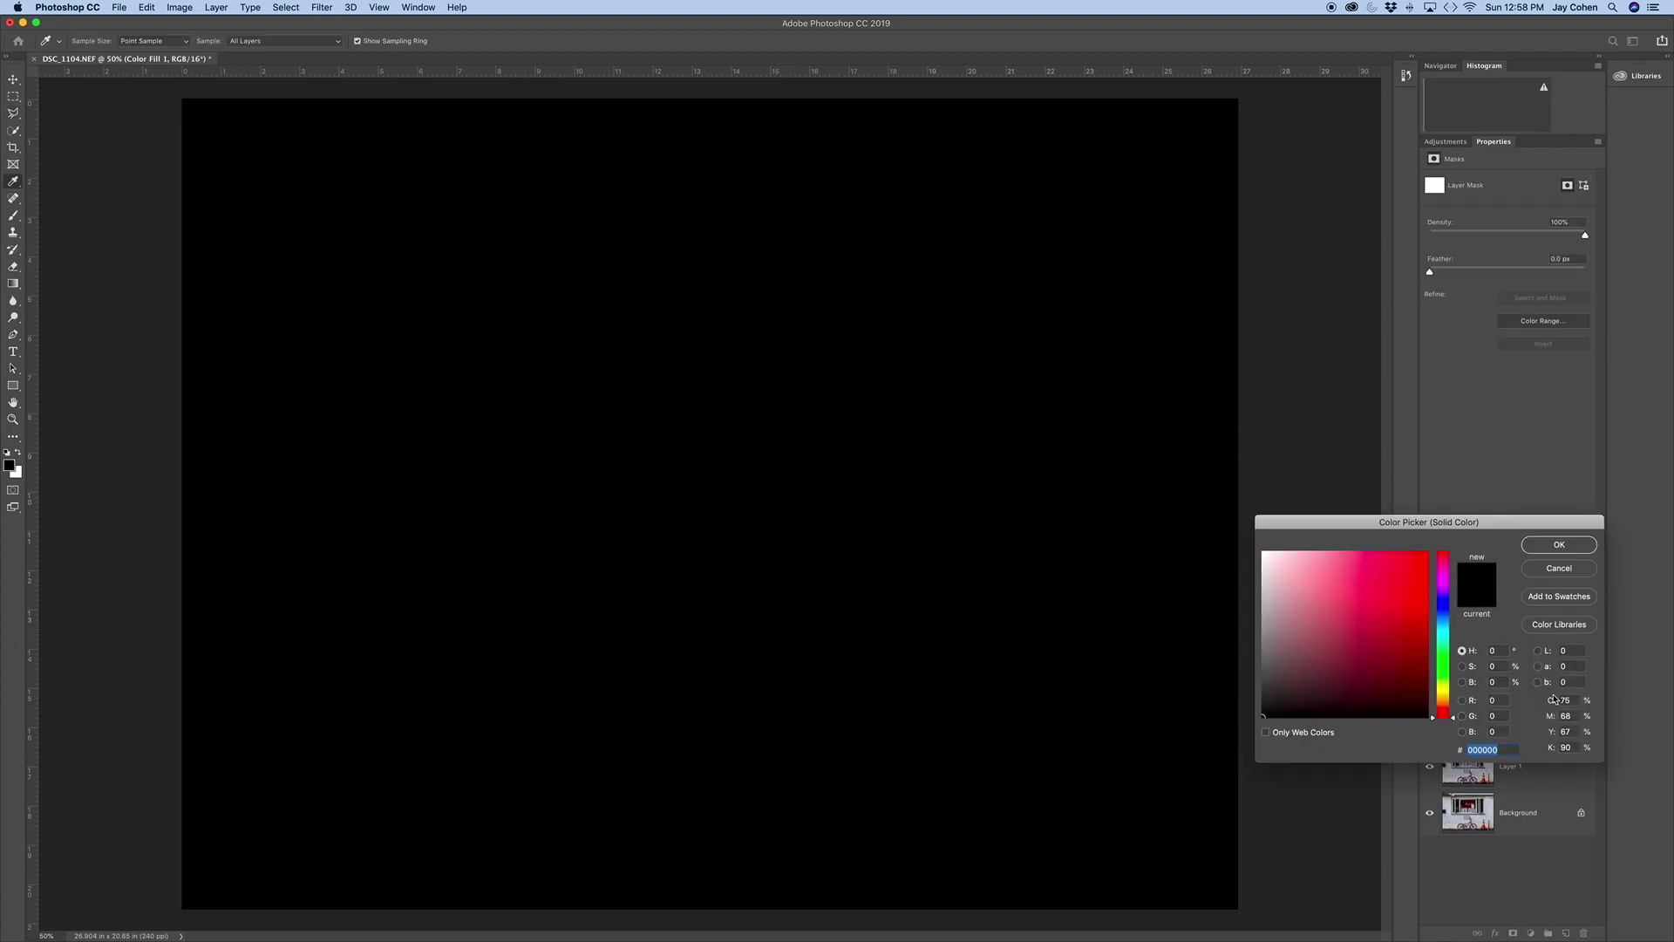
click(1447, 701)
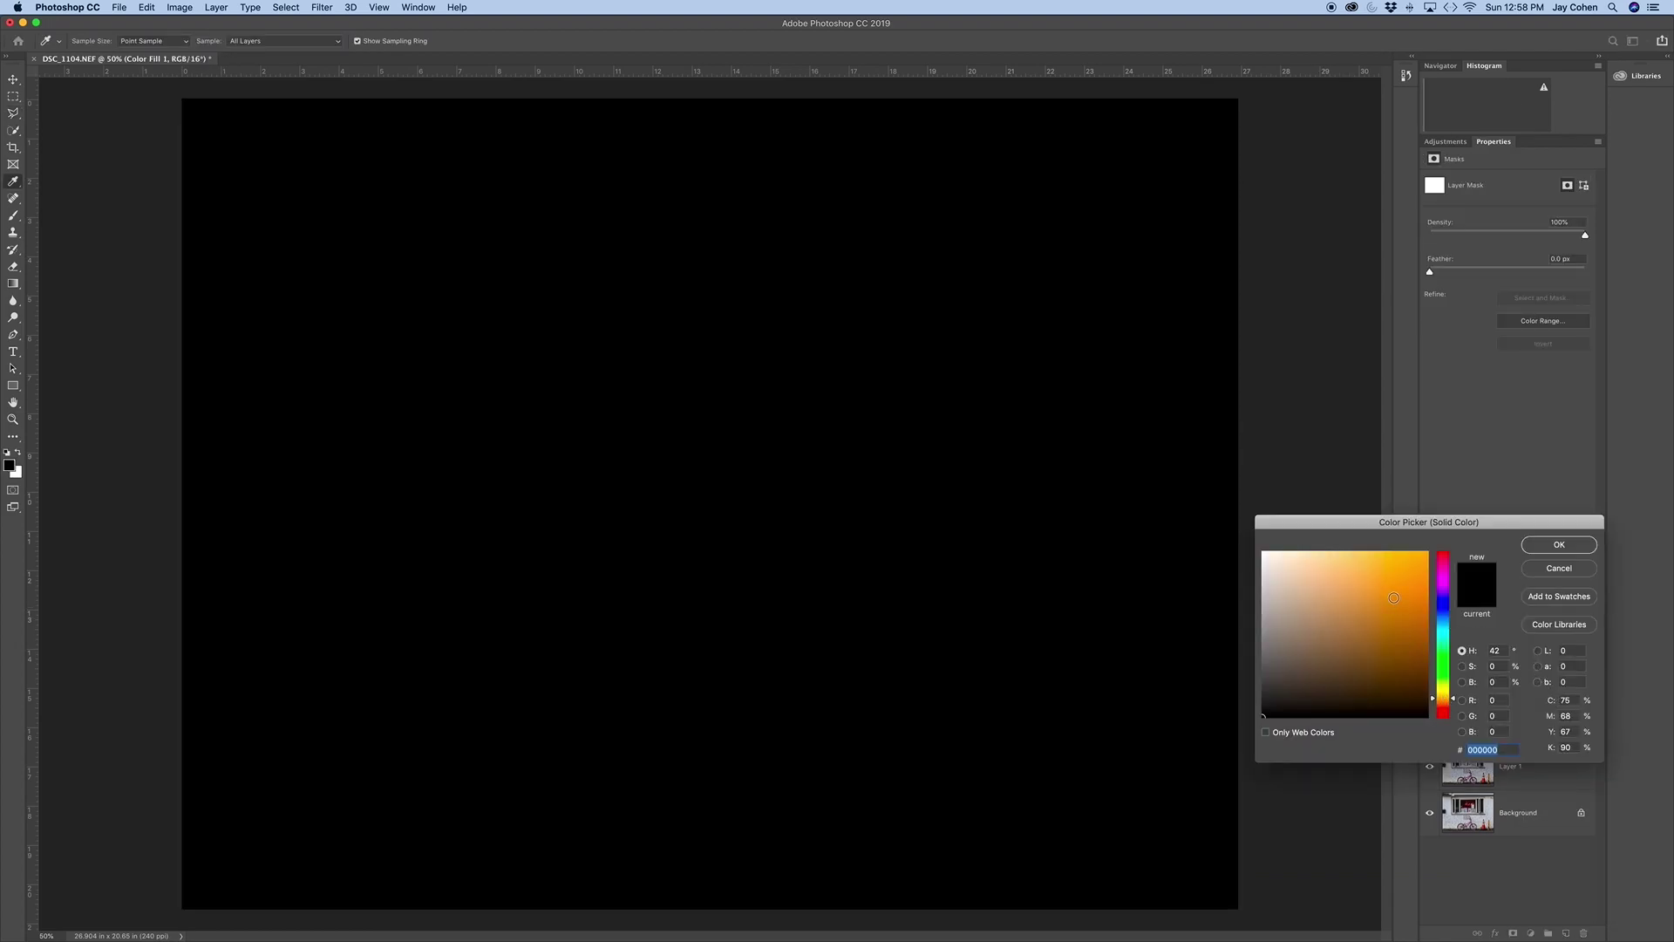
mouse_move(1394, 597)
mouse_down()
mouse_move(1368, 587)
mouse_move(1386, 582)
mouse_move(1375, 599)
mouse_up()
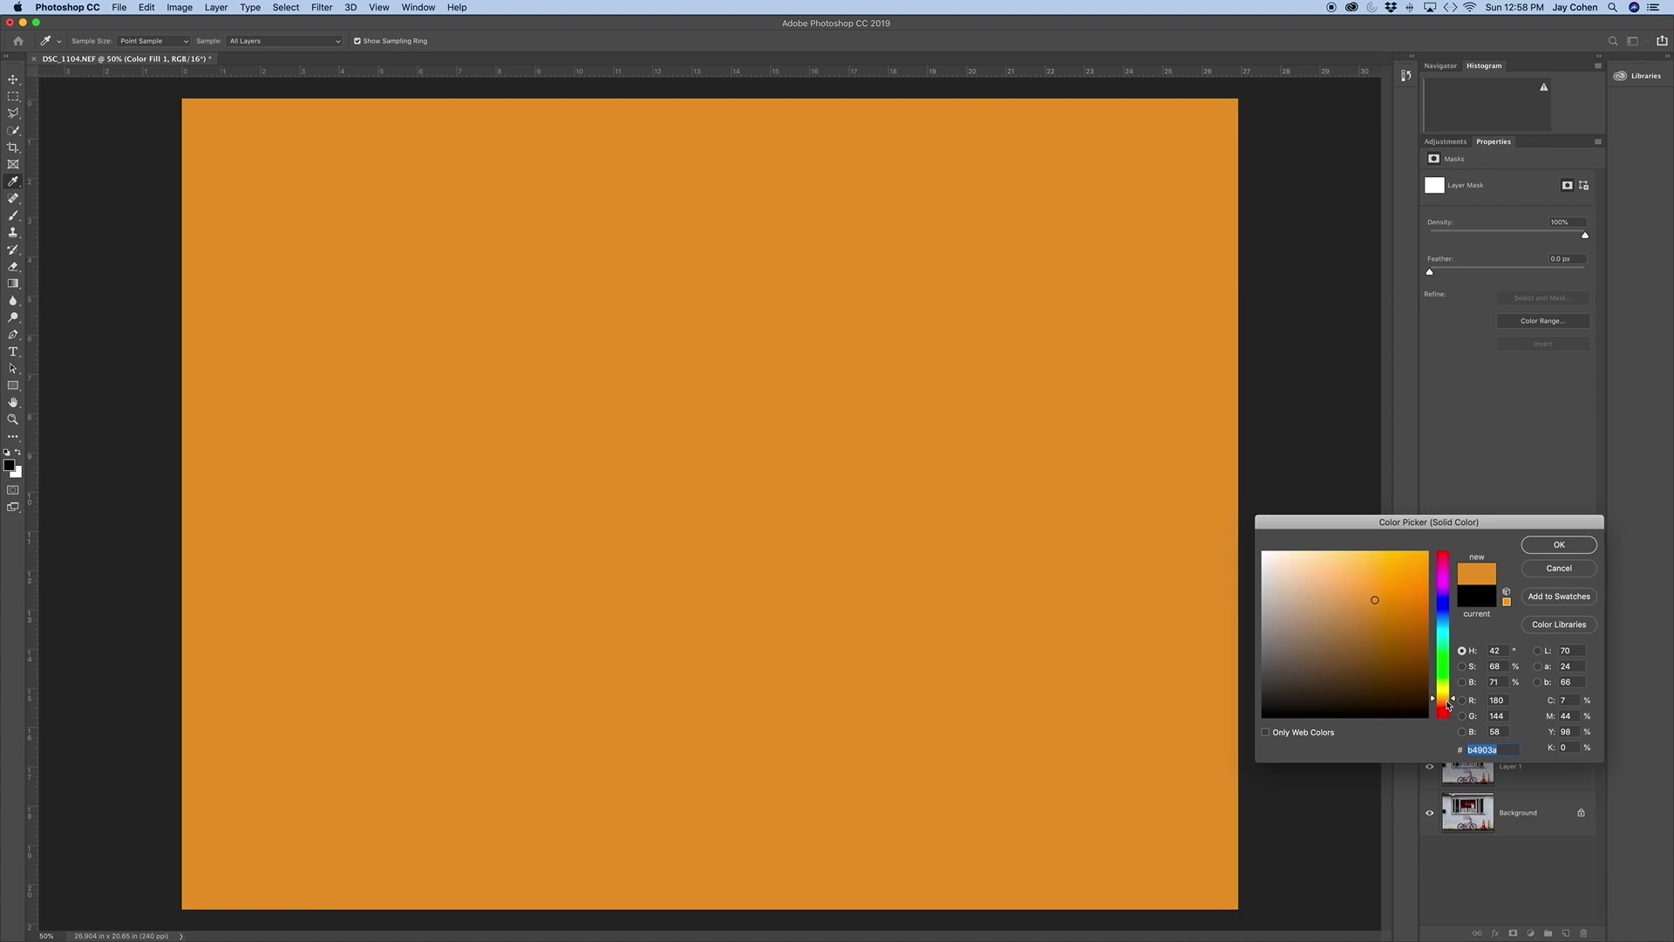
click(1449, 703)
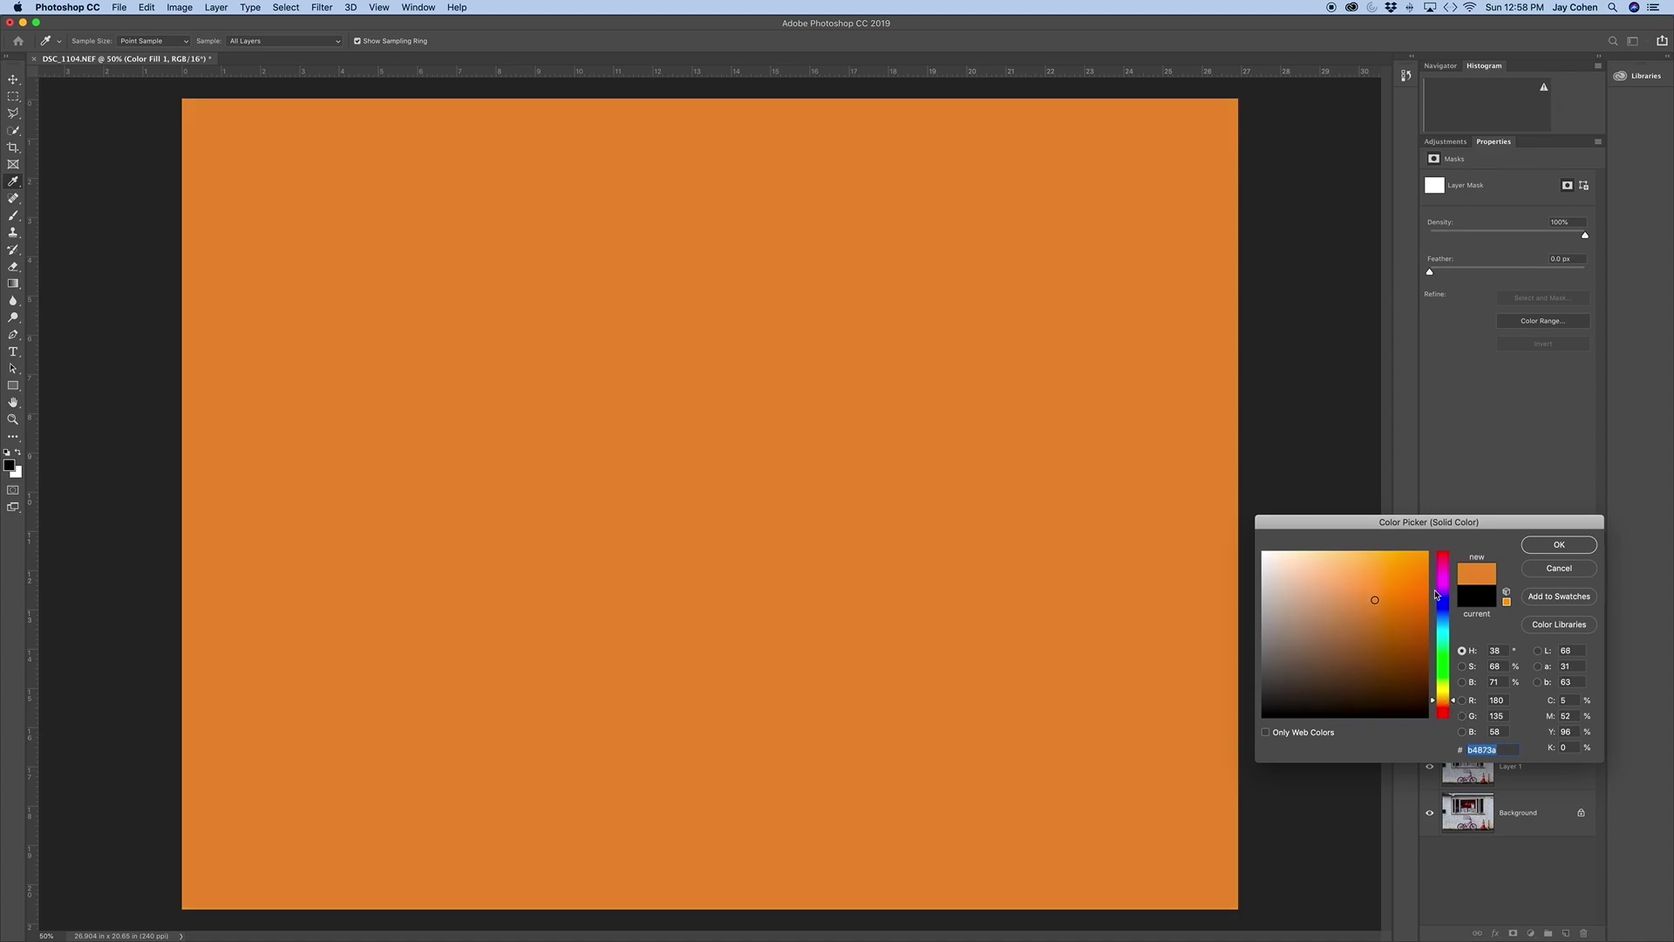
click(1549, 548)
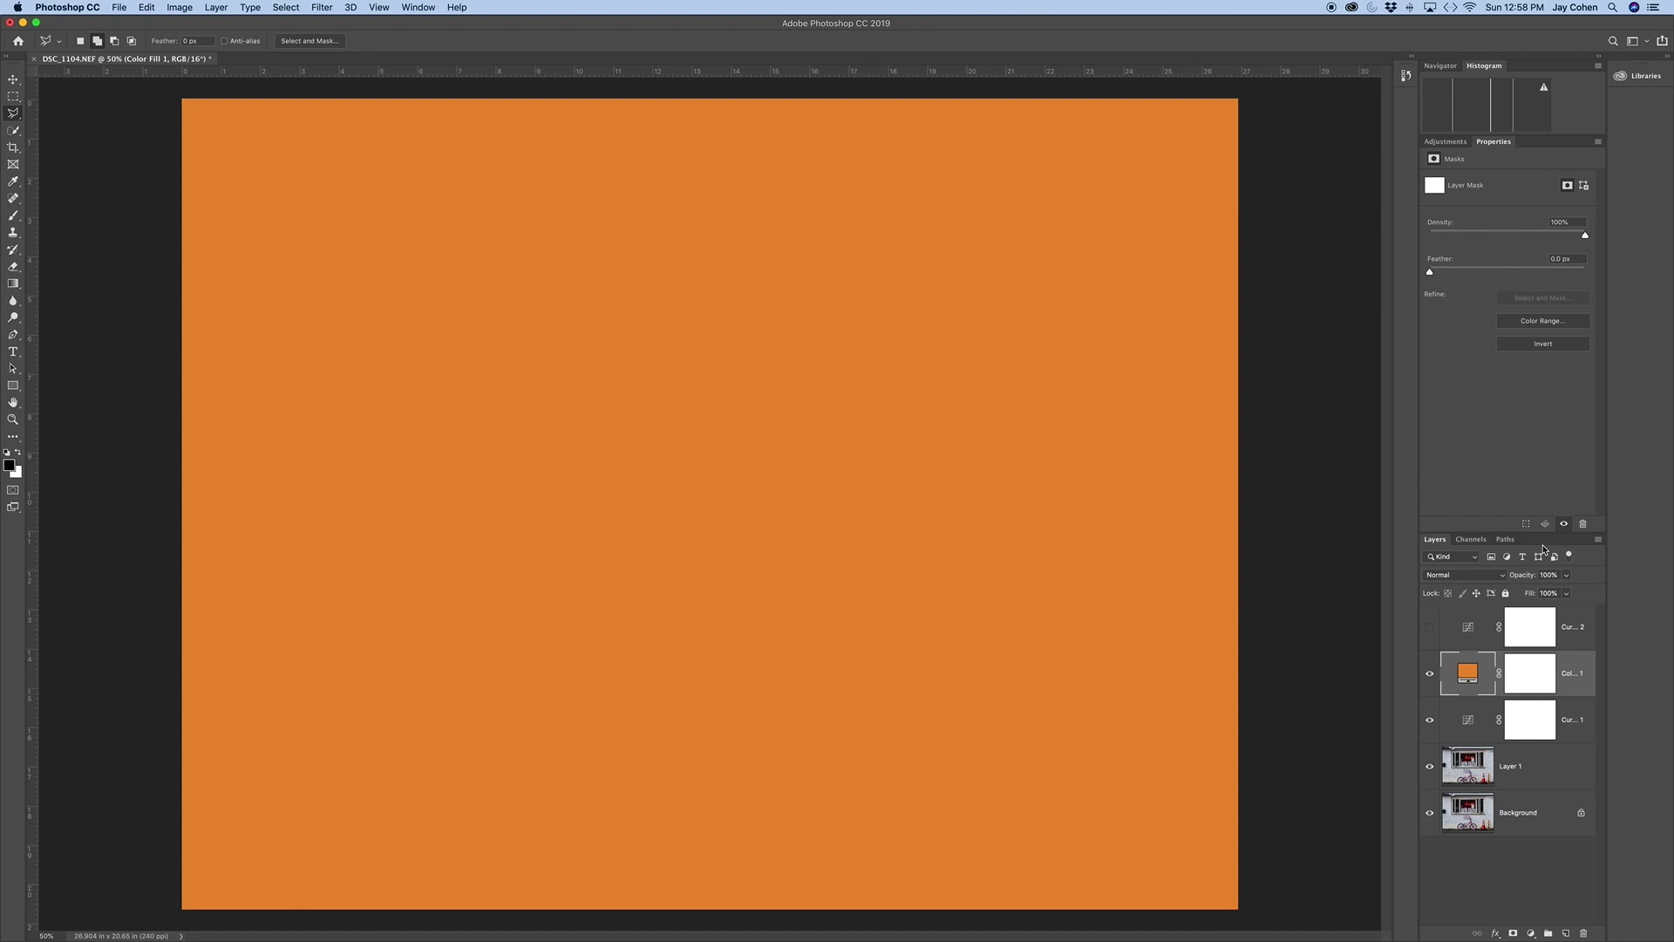
Step: Set Color Fill 1 to Soft Light blending after trying Overlay, and re-enable Curves 1
click(1452, 577)
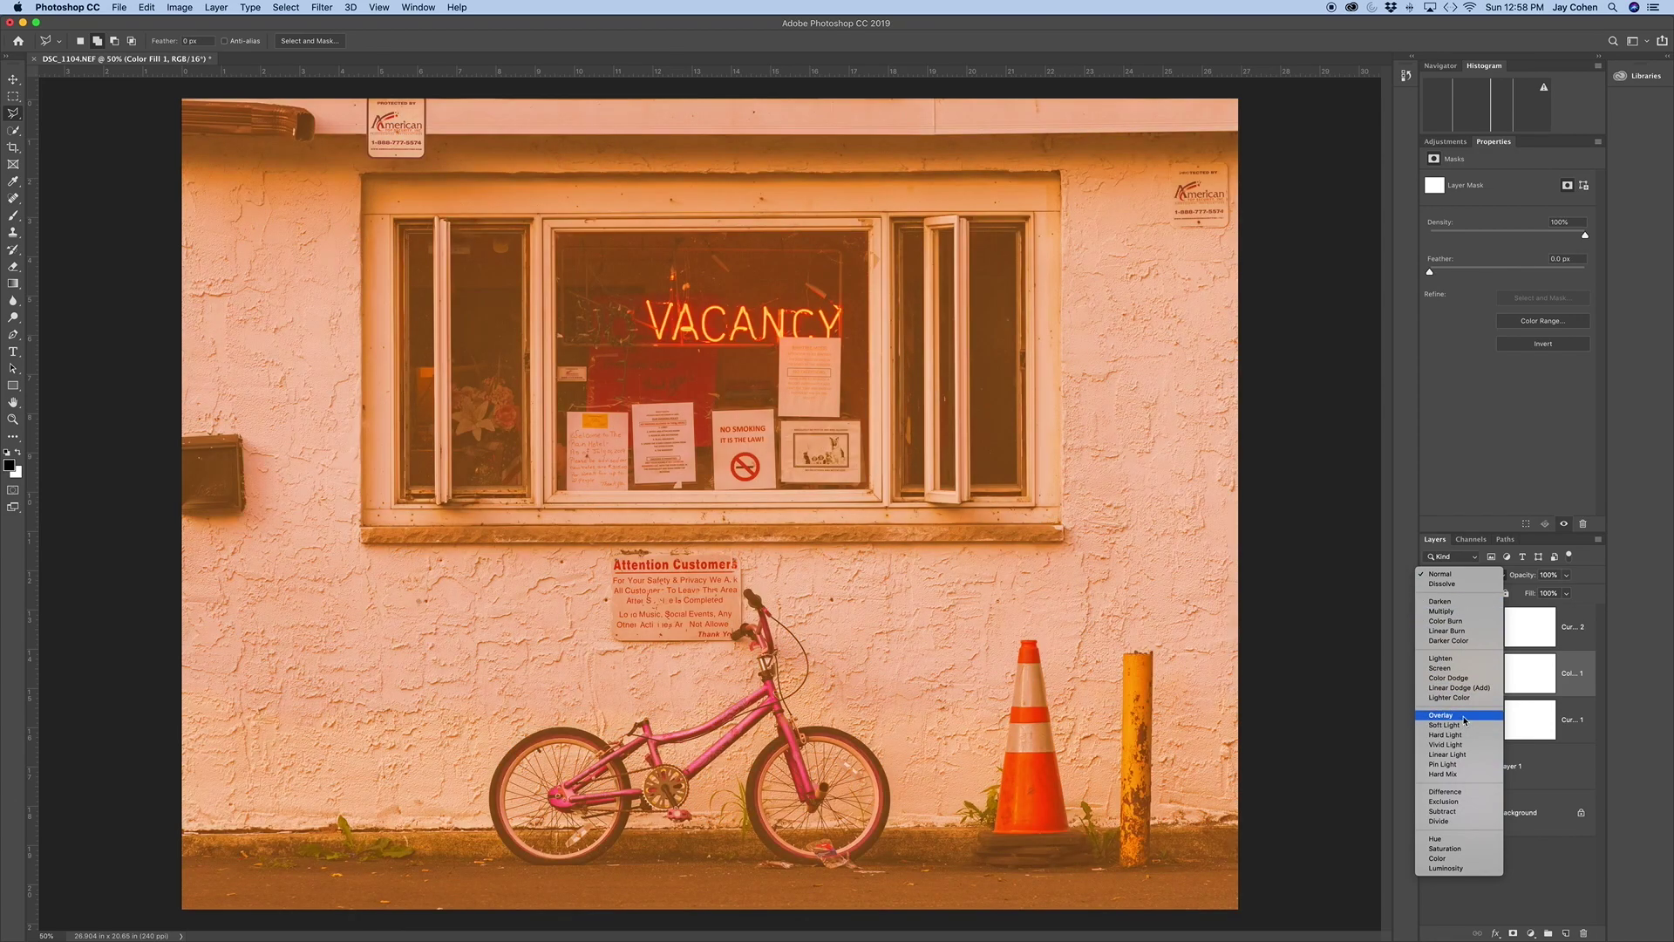
click(1464, 715)
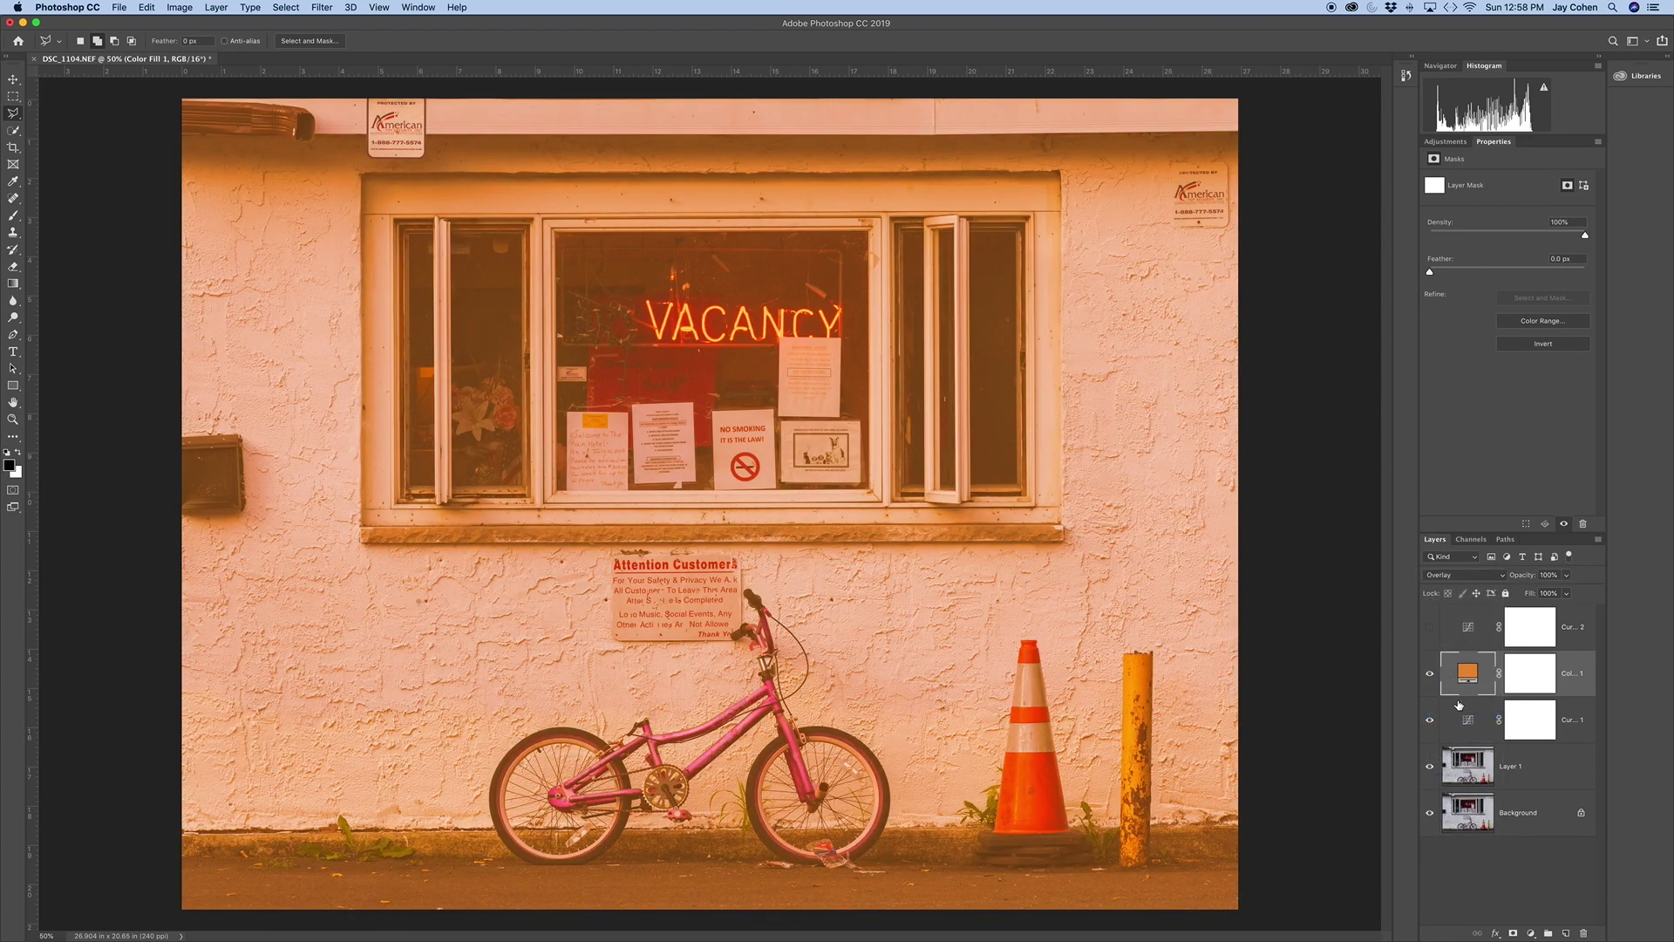
click(1452, 576)
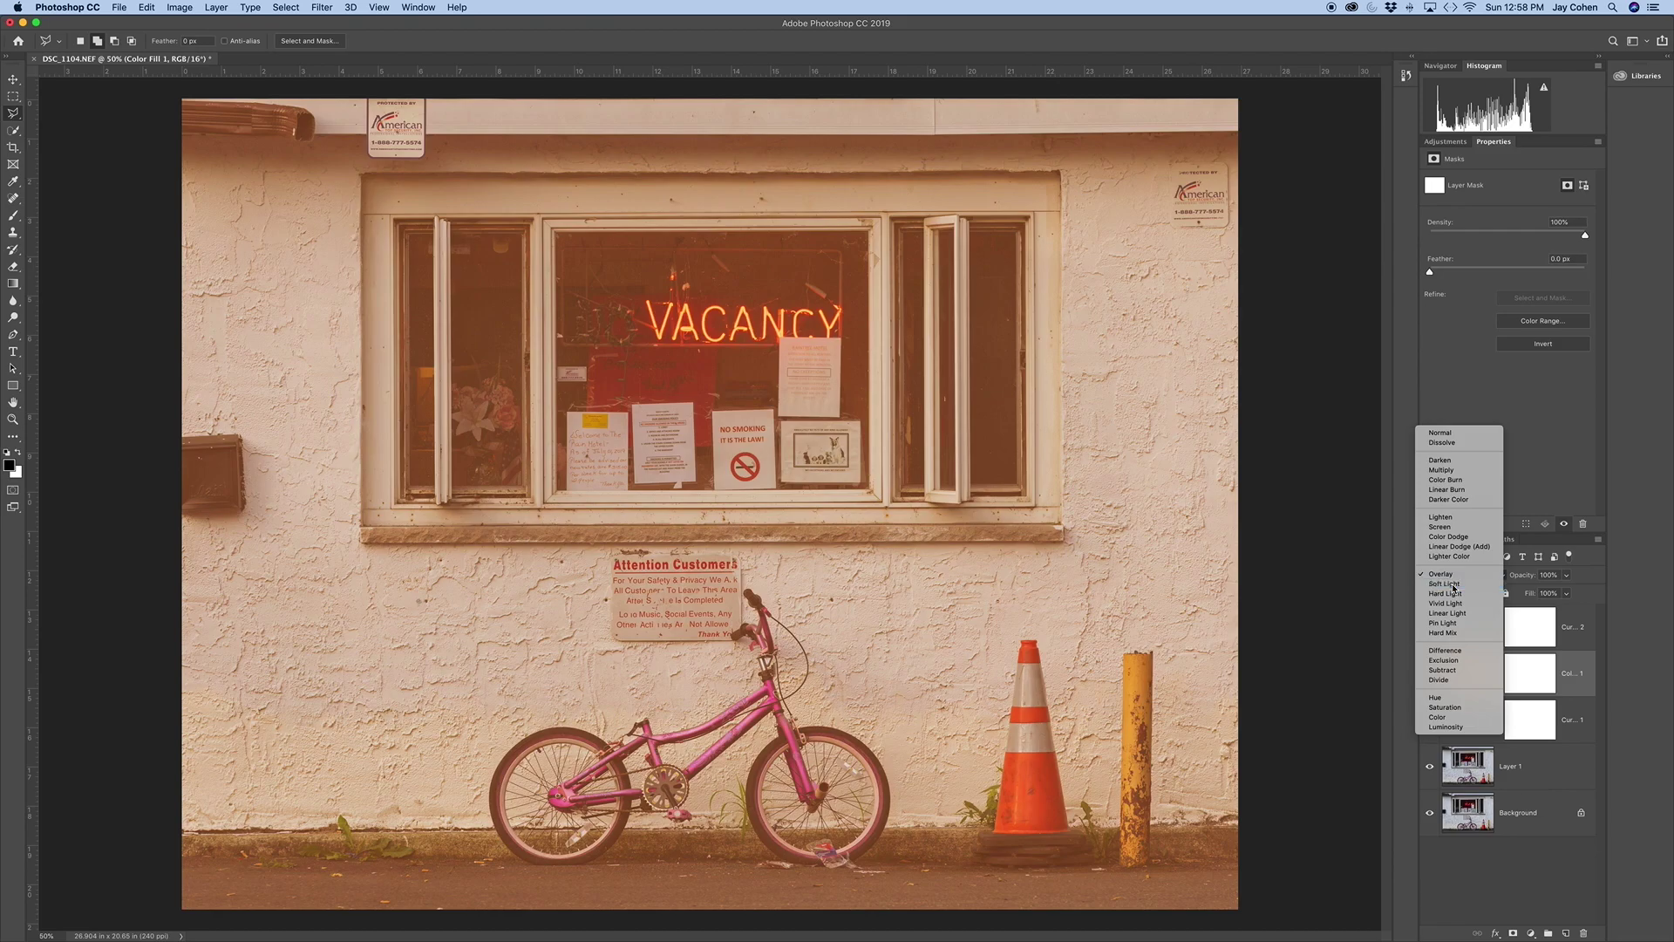
click(1453, 585)
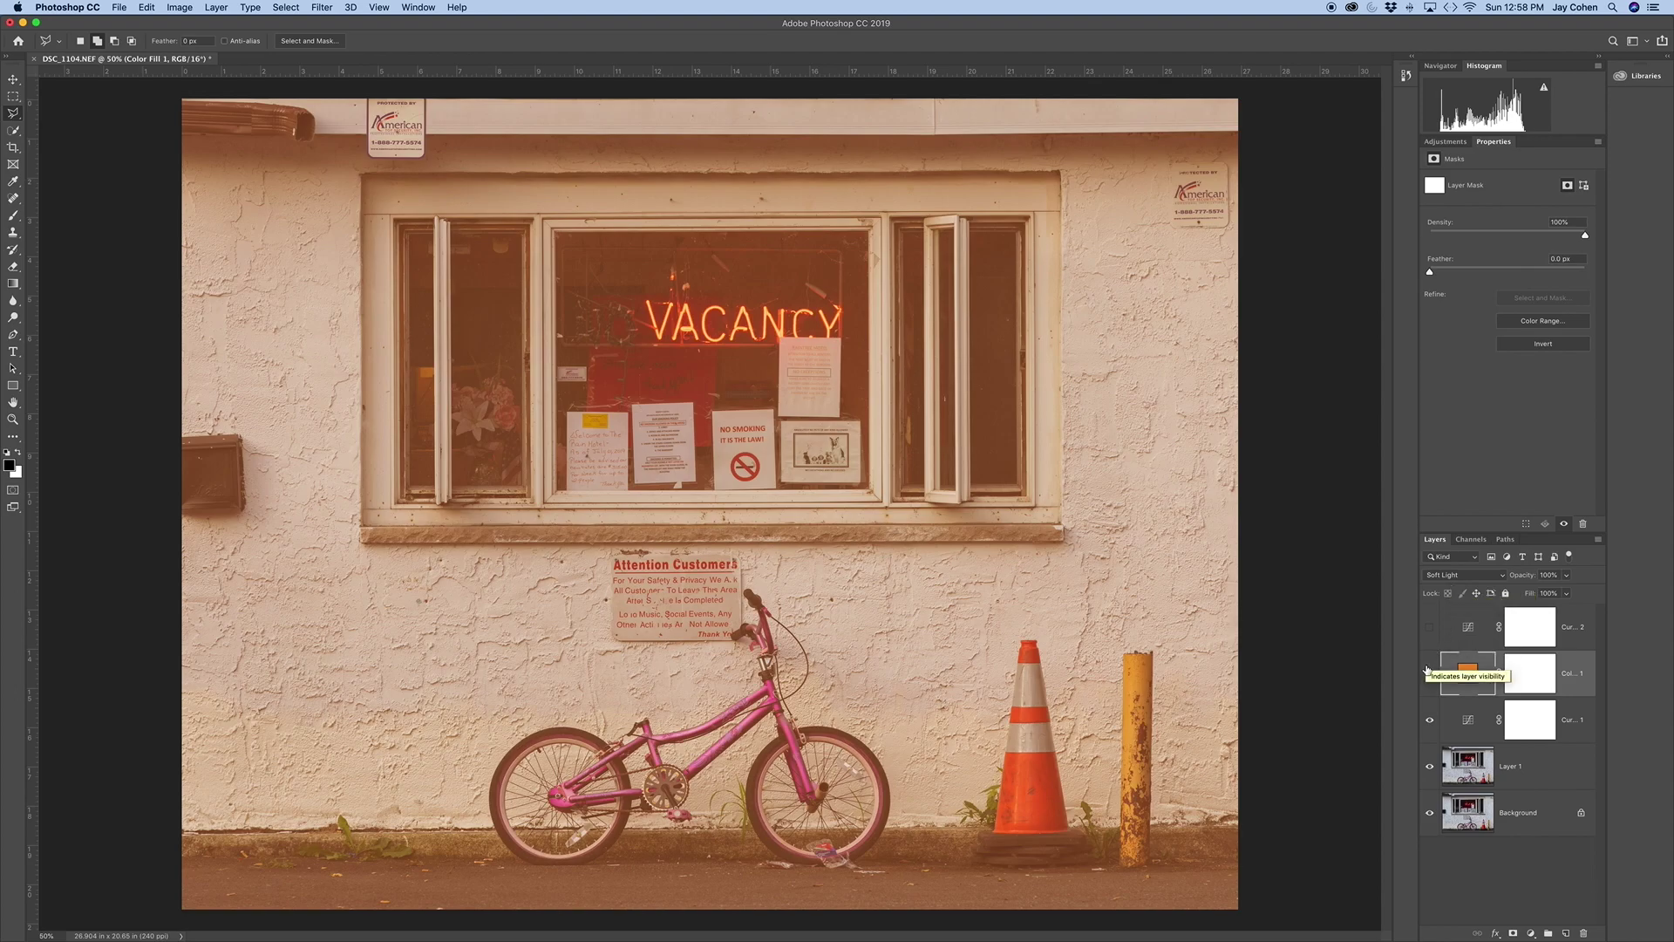
click(1430, 722)
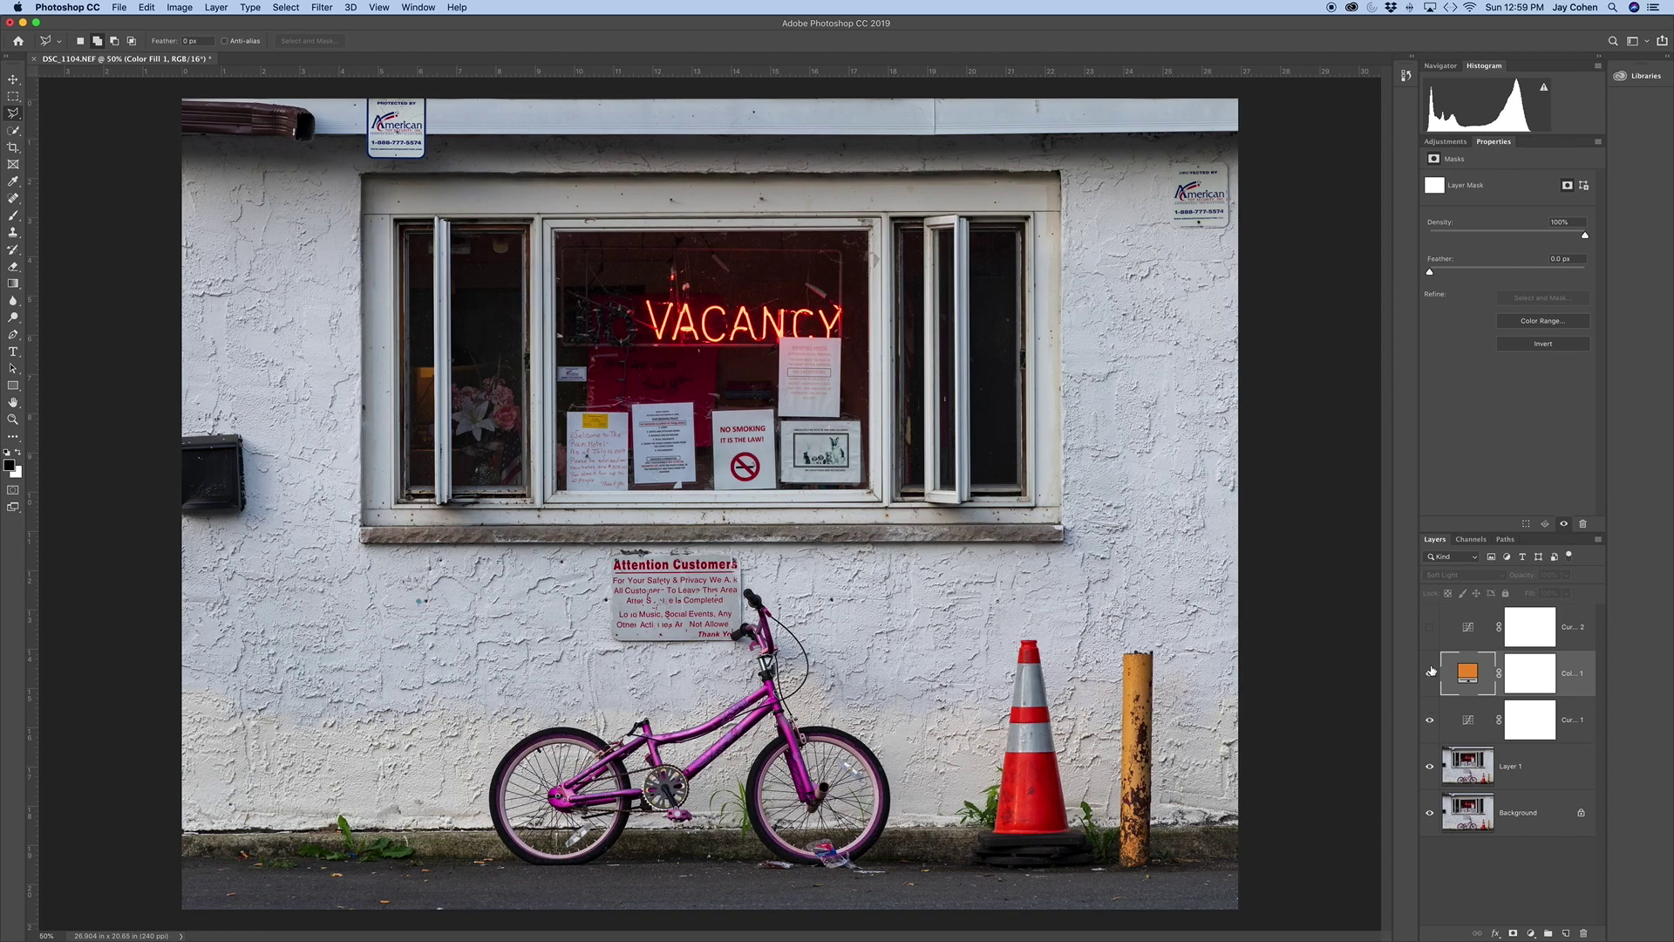